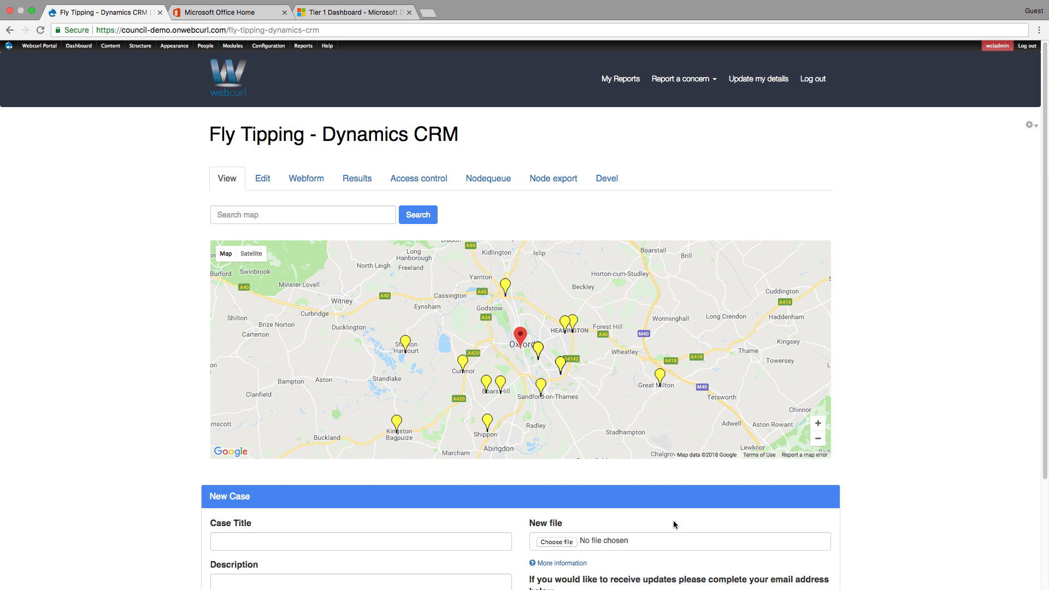
- Start a new webform content item and title it "Abandoned Vehicles"
mouse_move(106, 47)
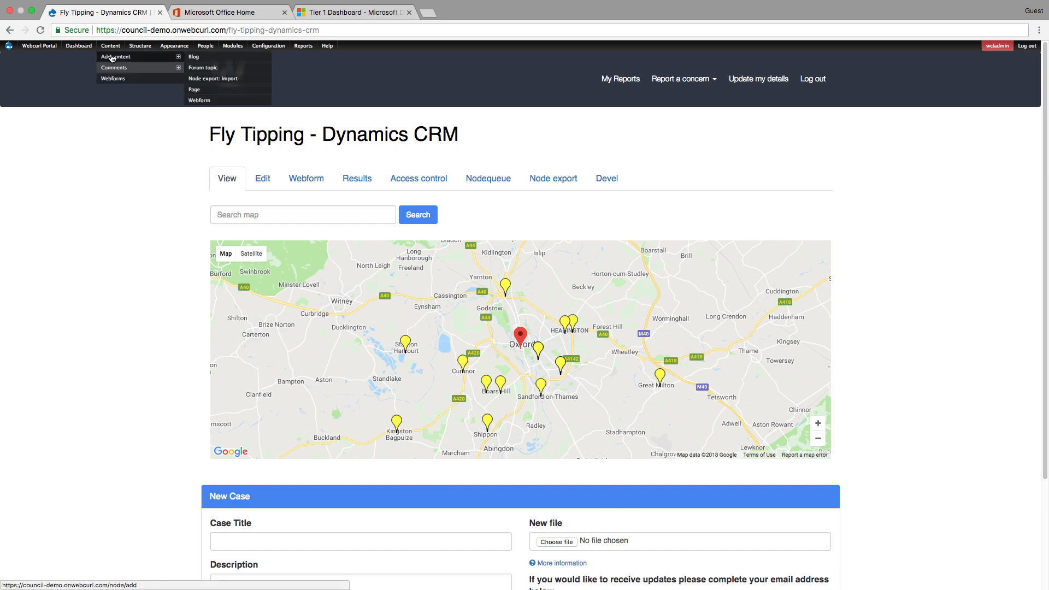
click(210, 100)
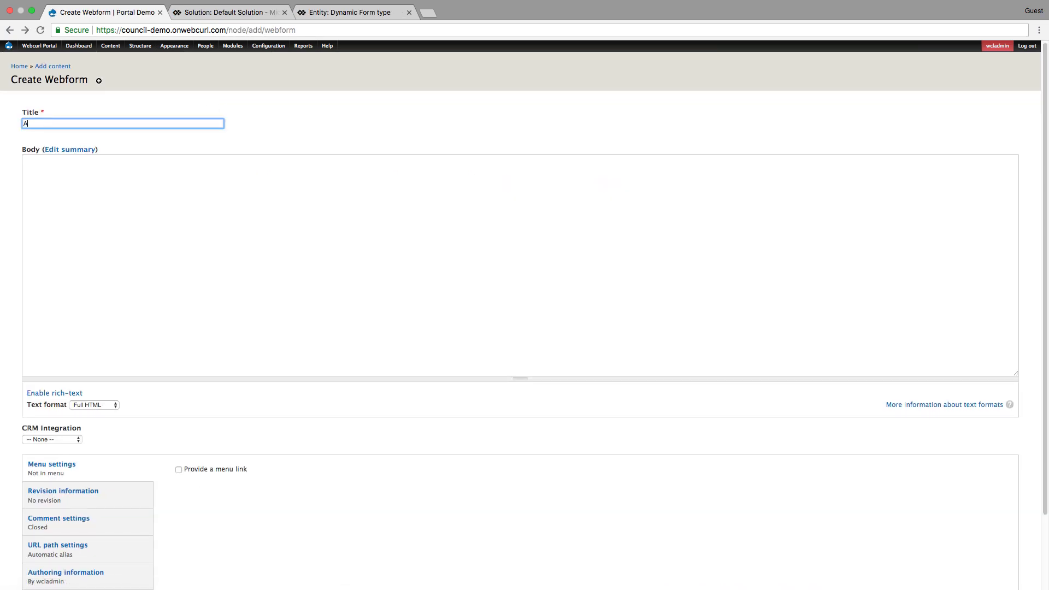
text(Abandoned Vehicles)
click(63, 191)
- Set the webform's CRM integration to Dynamics CRM with a newly created principal CRM entity, and save the webform
scroll(80, 220, down, 3)
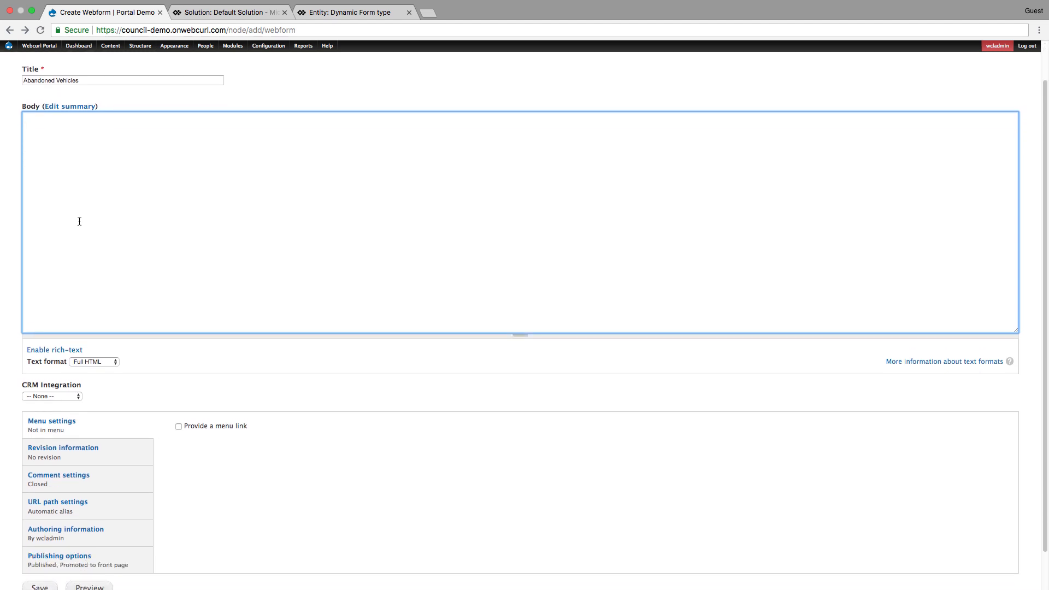
click(77, 354)
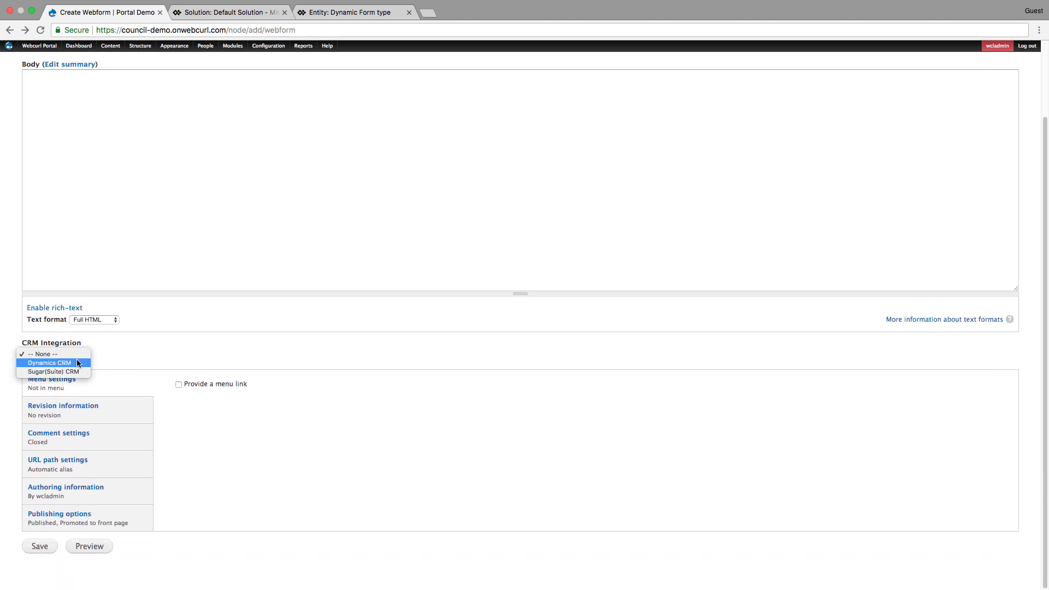
click(78, 363)
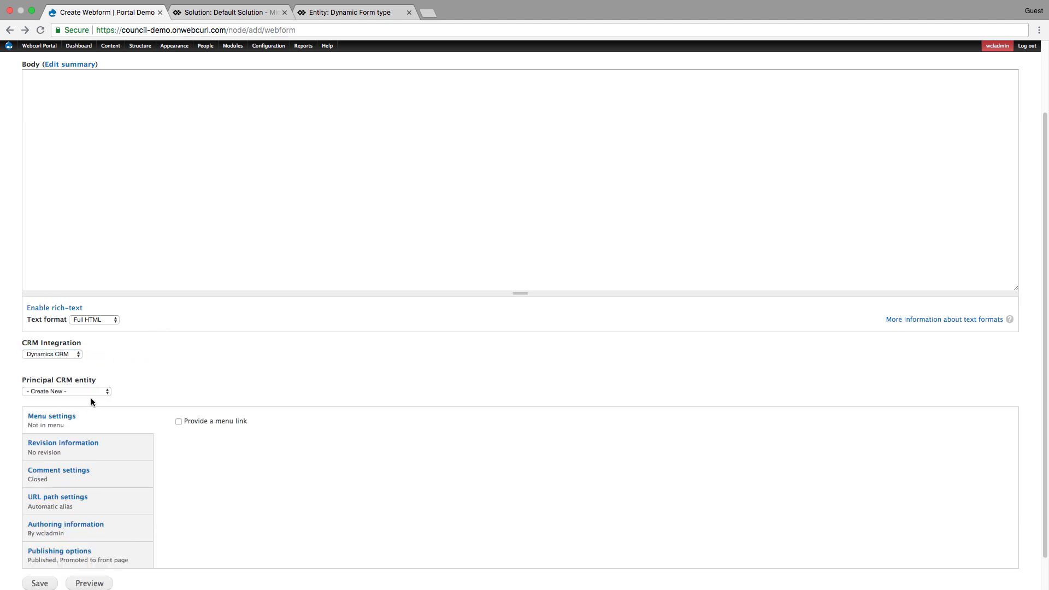
click(85, 391)
scroll(87, 428, down, 1)
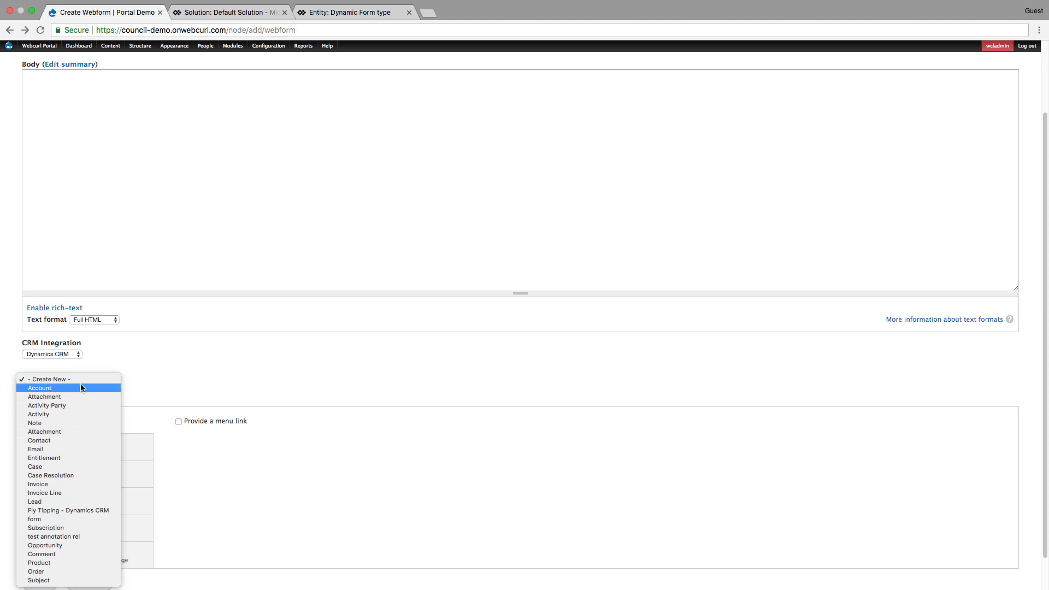
click(101, 379)
scroll(215, 374, down, 2)
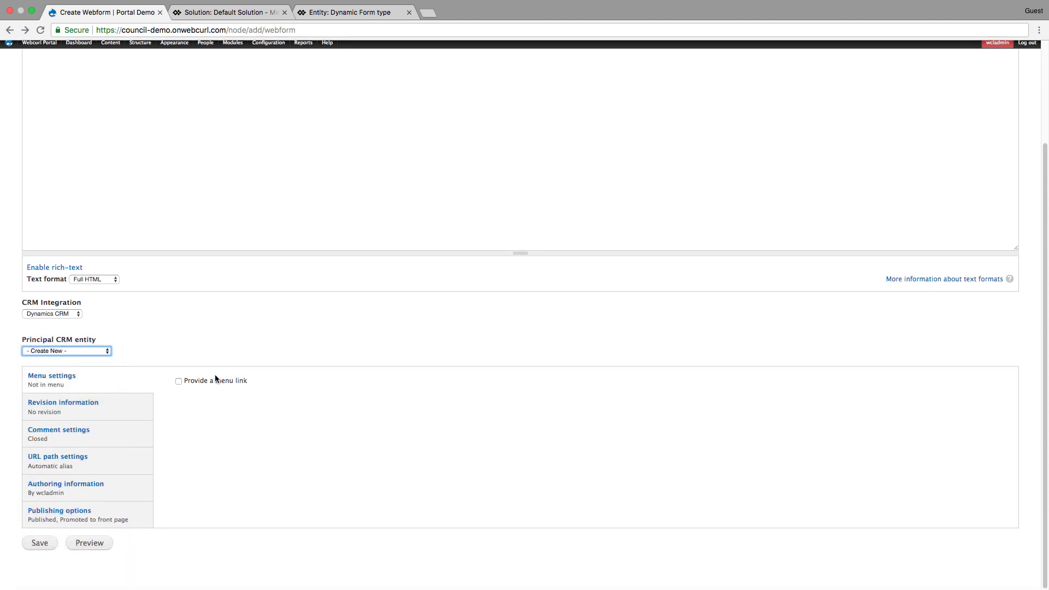
click(34, 546)
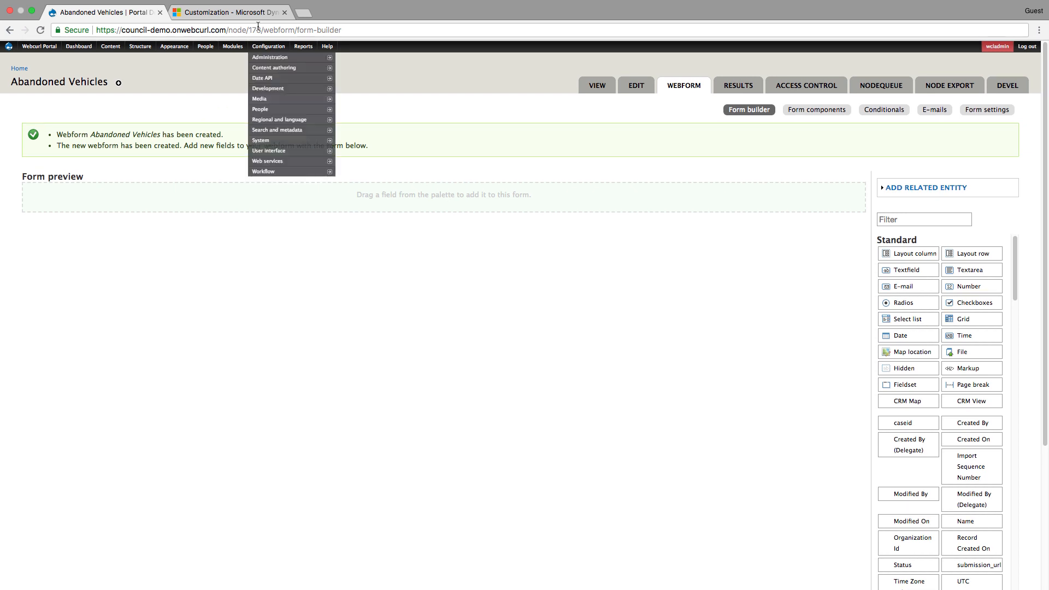
- Switch to Dynamics 365 and inspect the fields of the Abandoned Vehicles entity in the system customization
click(216, 13)
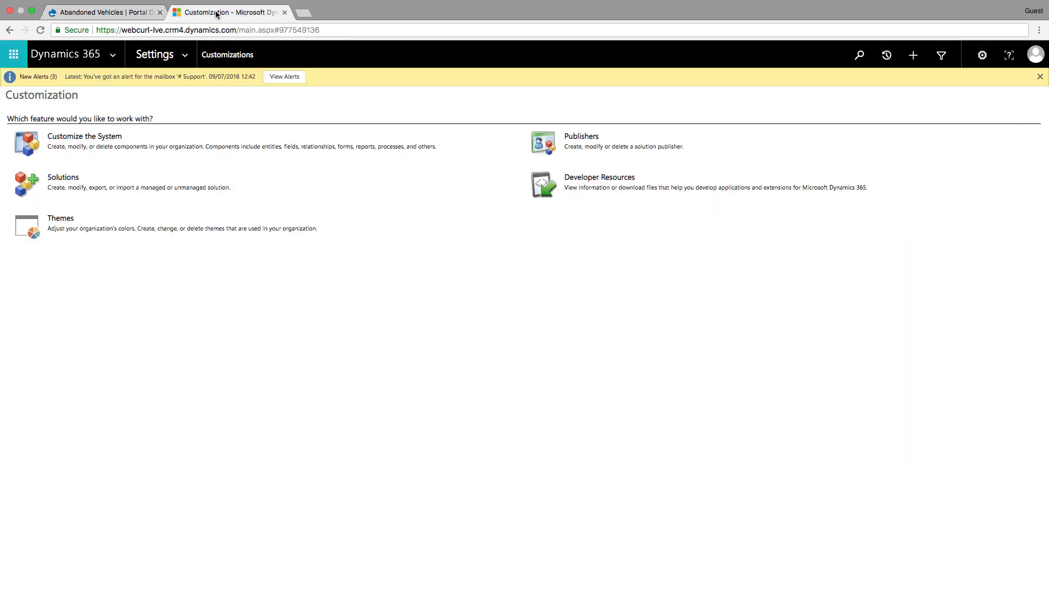
click(81, 136)
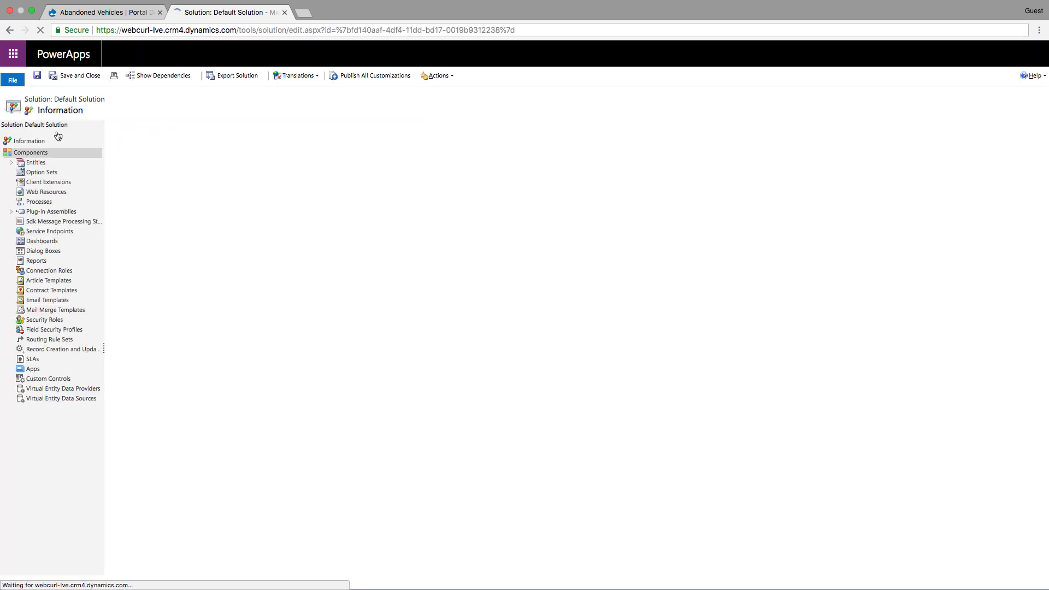
click(12, 165)
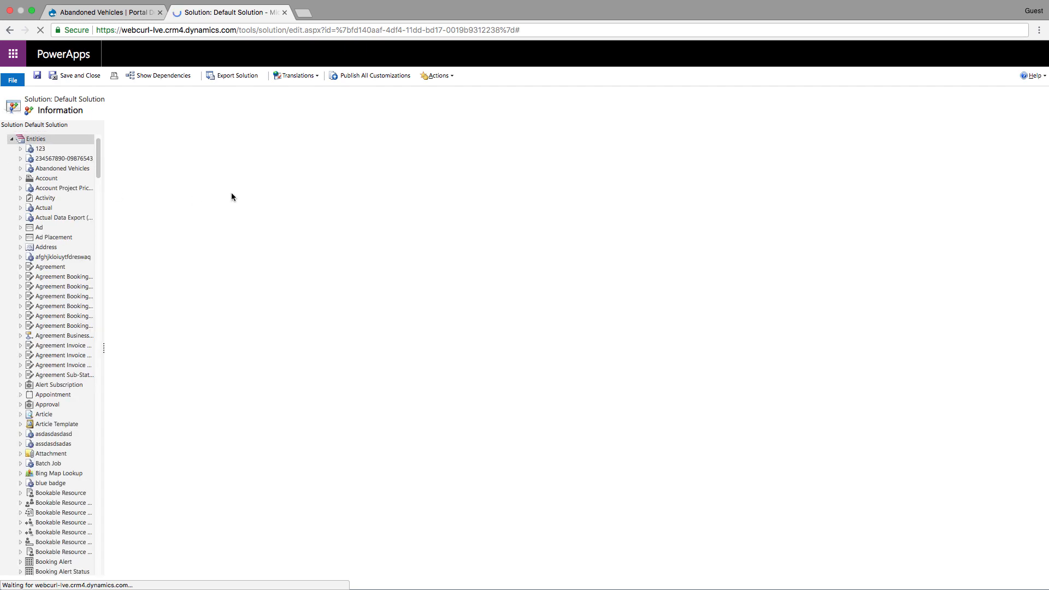
click(41, 169)
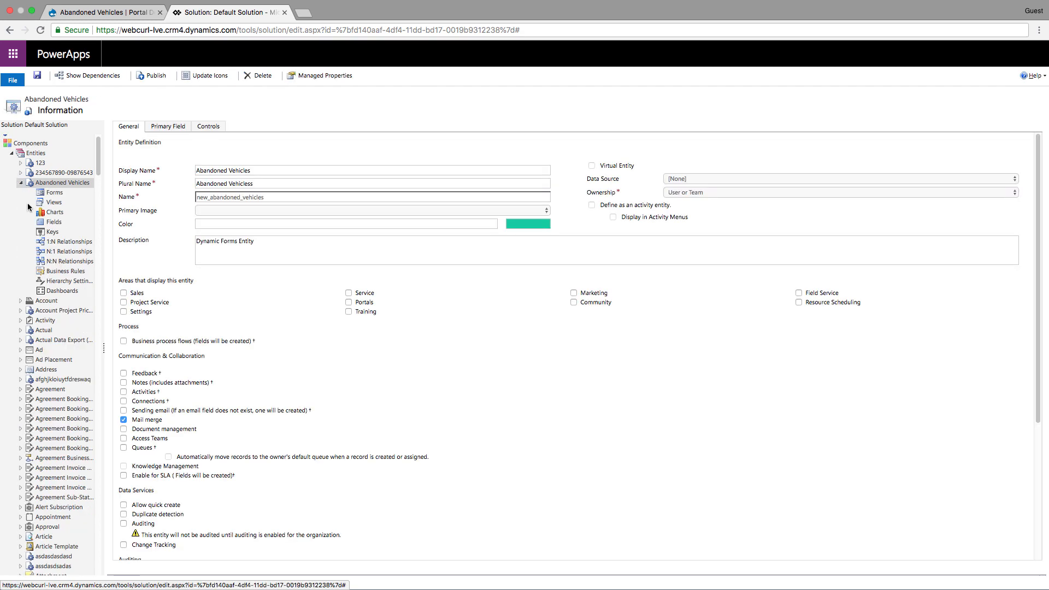
click(57, 223)
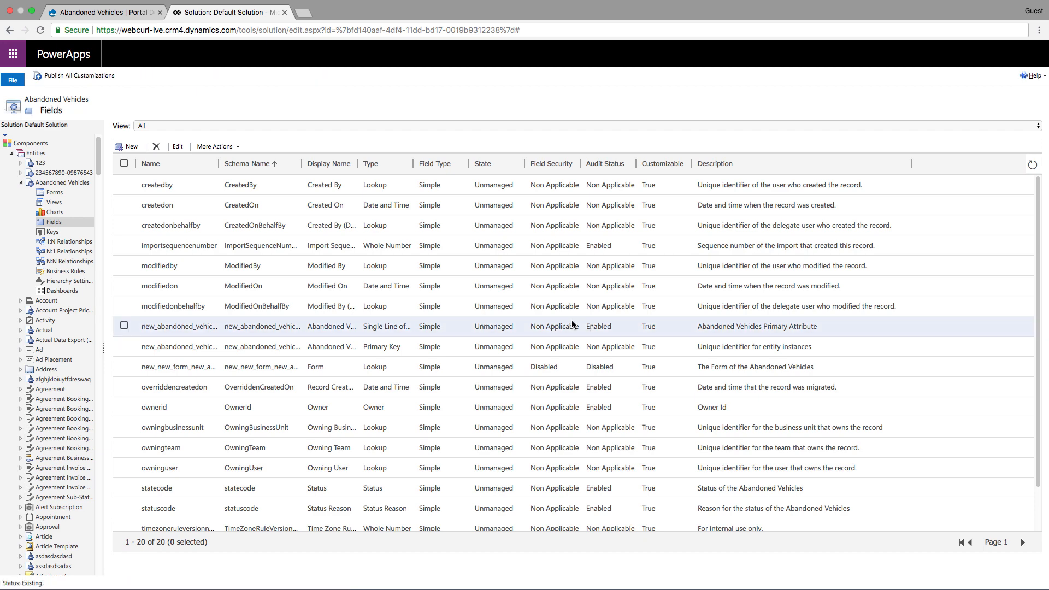
- Back in the webform builder, add two layout rows, with one layout column in the first row and two in the second
click(60, 13)
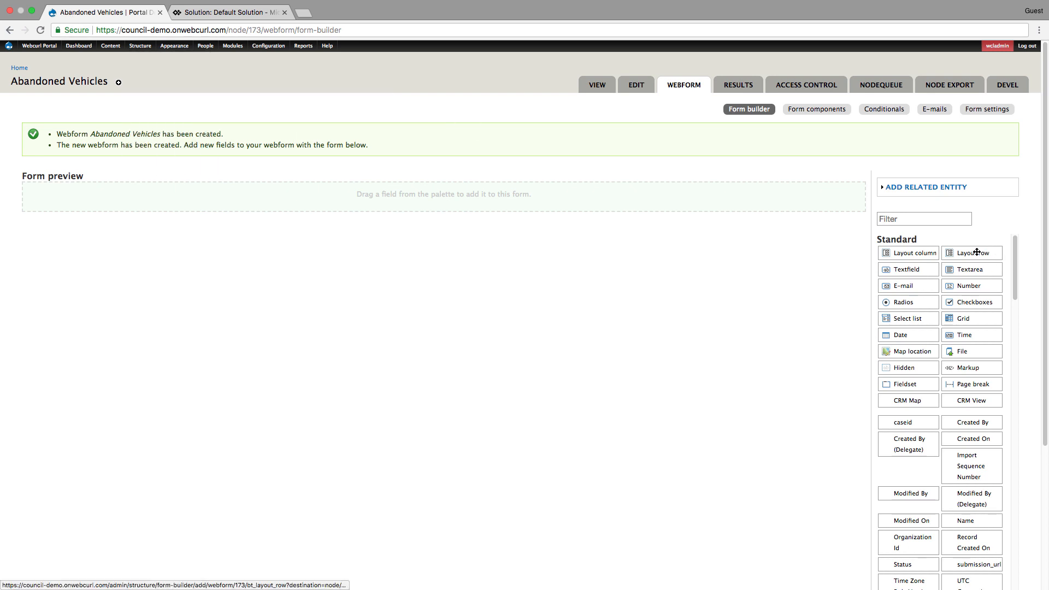
drag(976, 253, 365, 205)
drag(976, 252, 477, 232)
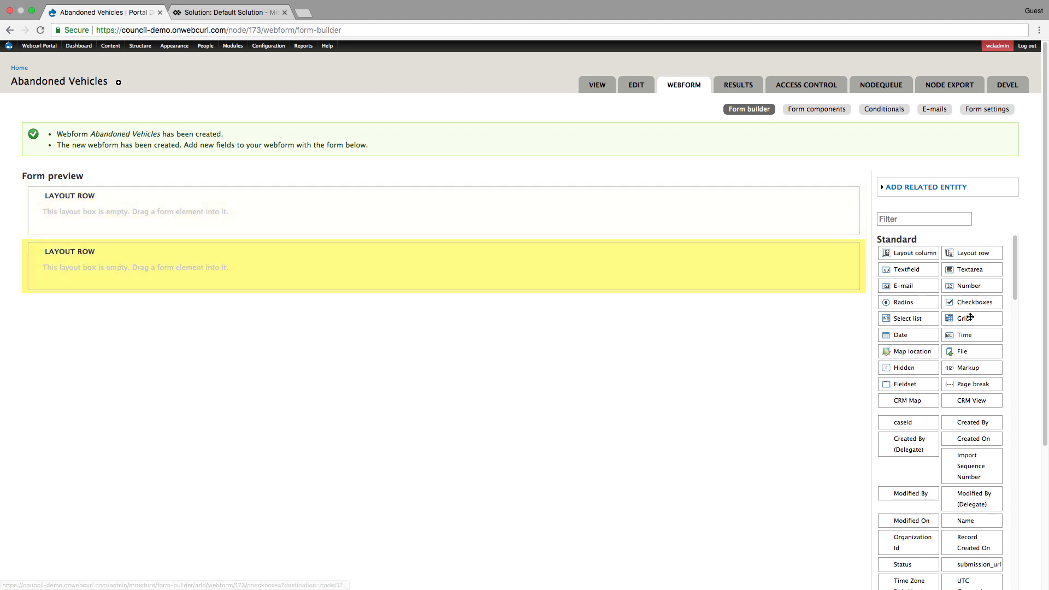
drag(899, 253, 178, 216)
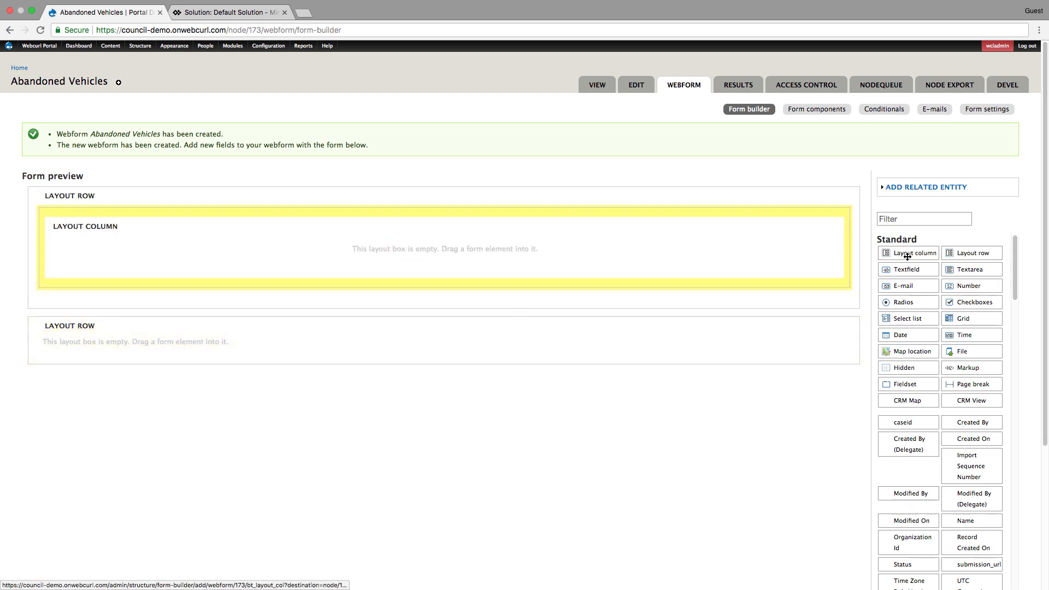
drag(896, 253, 560, 368)
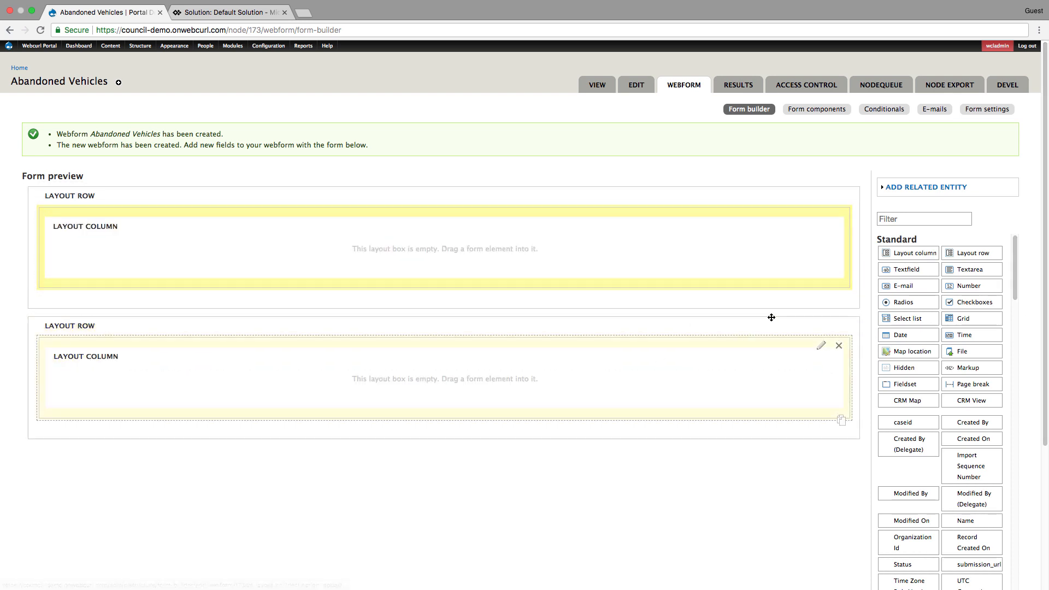
mouse_move(896, 256)
mouse_down()
mouse_move(539, 463)
mouse_move(486, 443)
mouse_up()
- Set the width of both layout columns in the second row to 1/2 Column
click(821, 346)
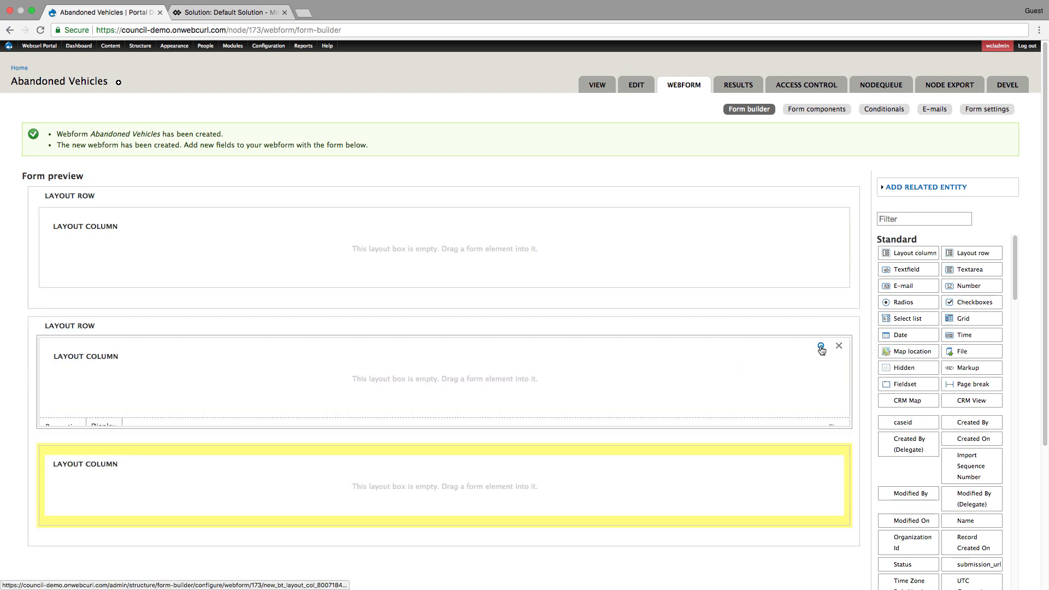
click(70, 496)
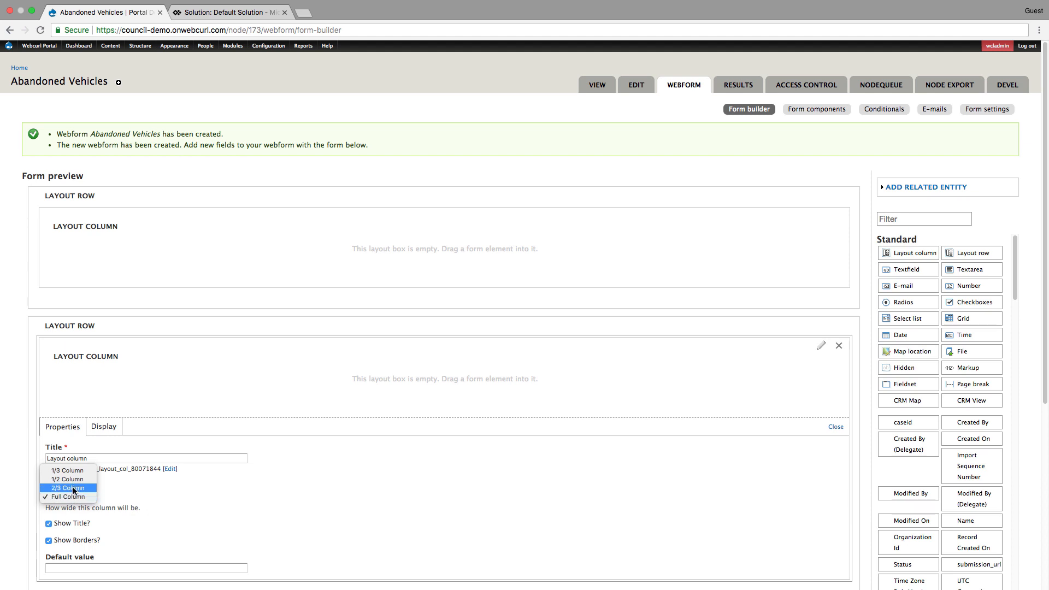
click(74, 480)
scroll(121, 494, down, 5)
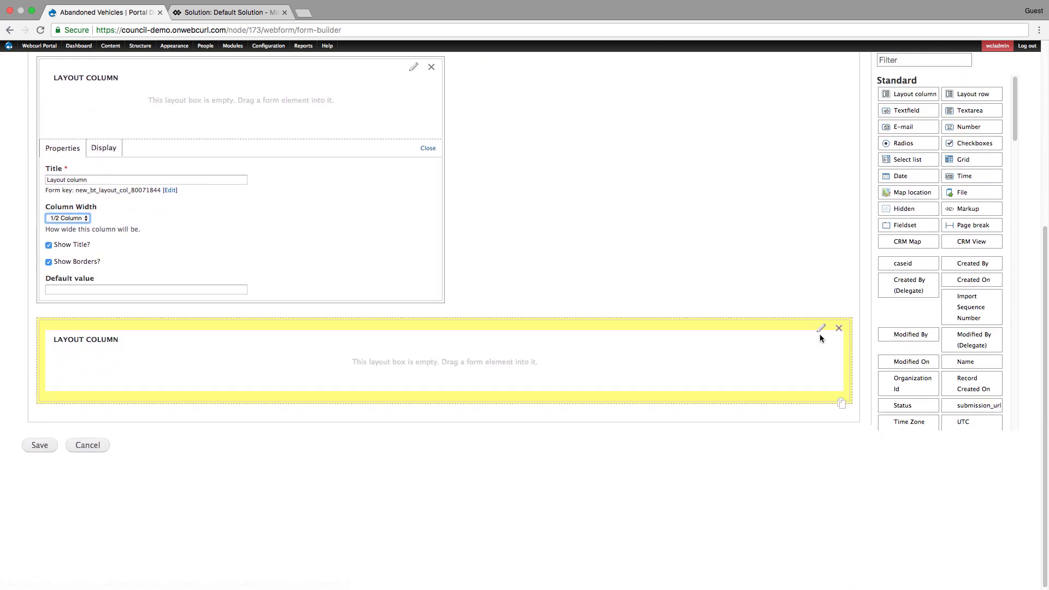
click(819, 327)
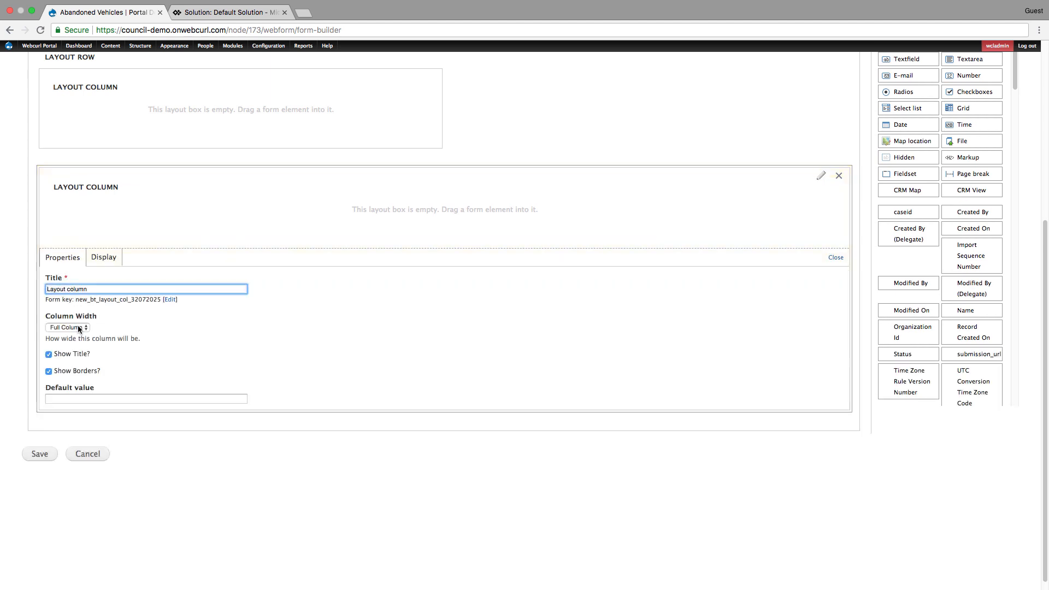
click(76, 328)
click(70, 310)
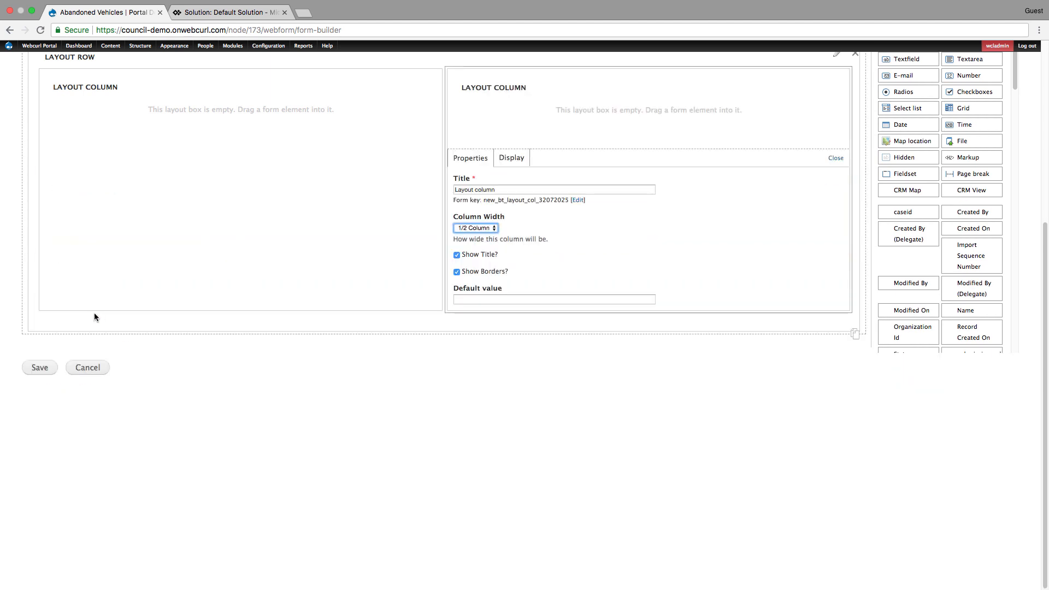
- Turn off the title and borders for both half-width layout columns in the second row
scroll(94, 316, up, 5)
click(457, 445)
click(457, 462)
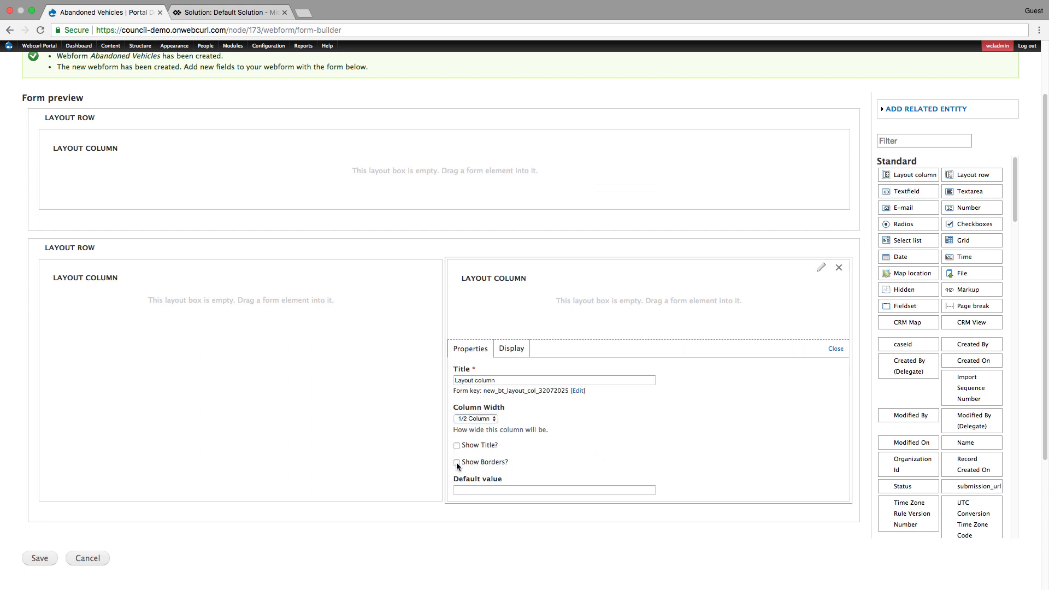
click(412, 268)
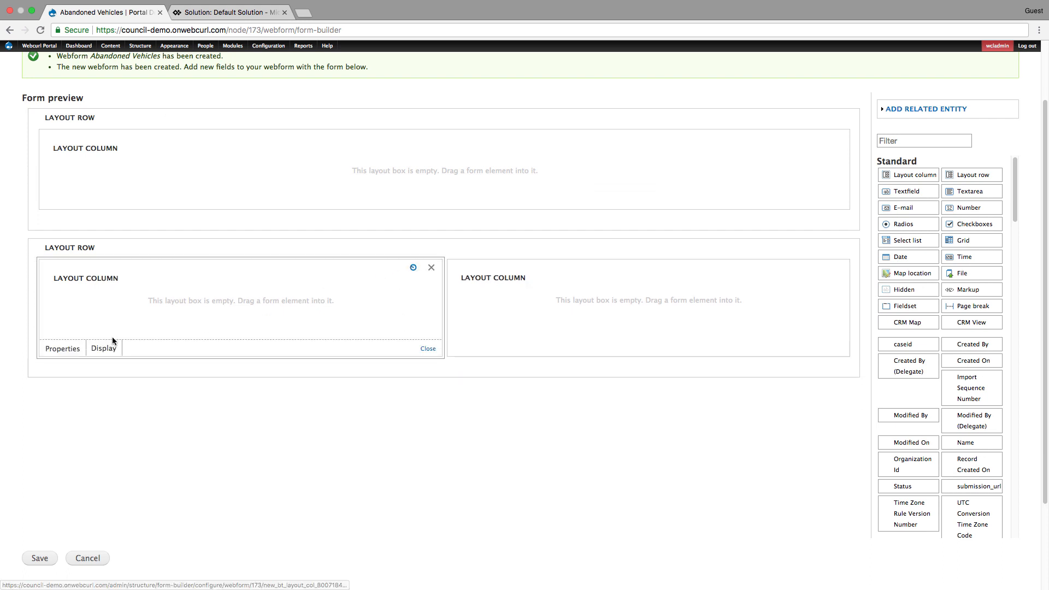
click(49, 445)
click(49, 462)
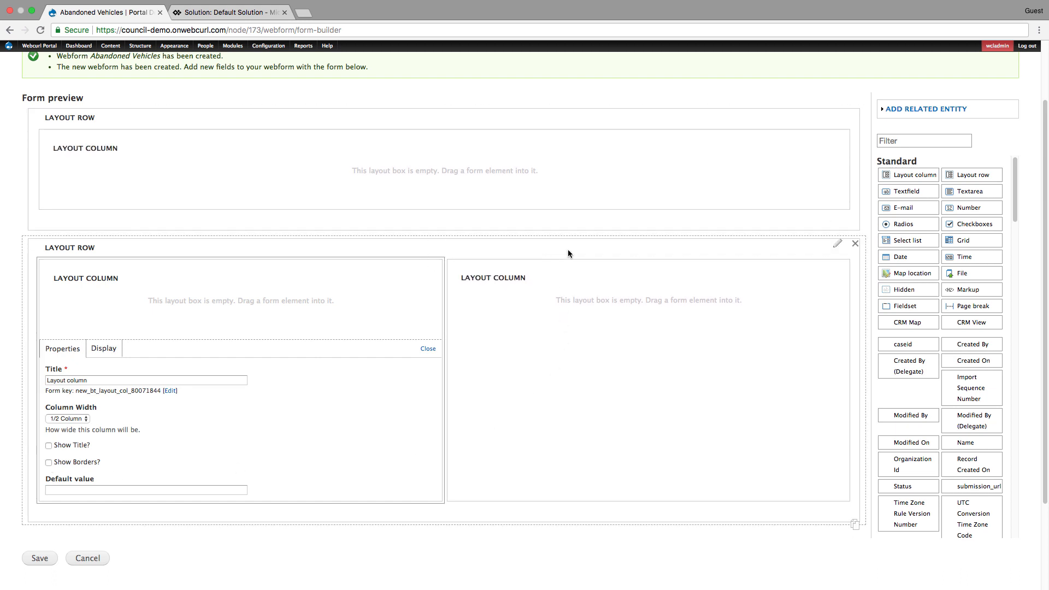
- Retitle the second layout row "New Case", turn on its title and borders, and save the form
click(838, 243)
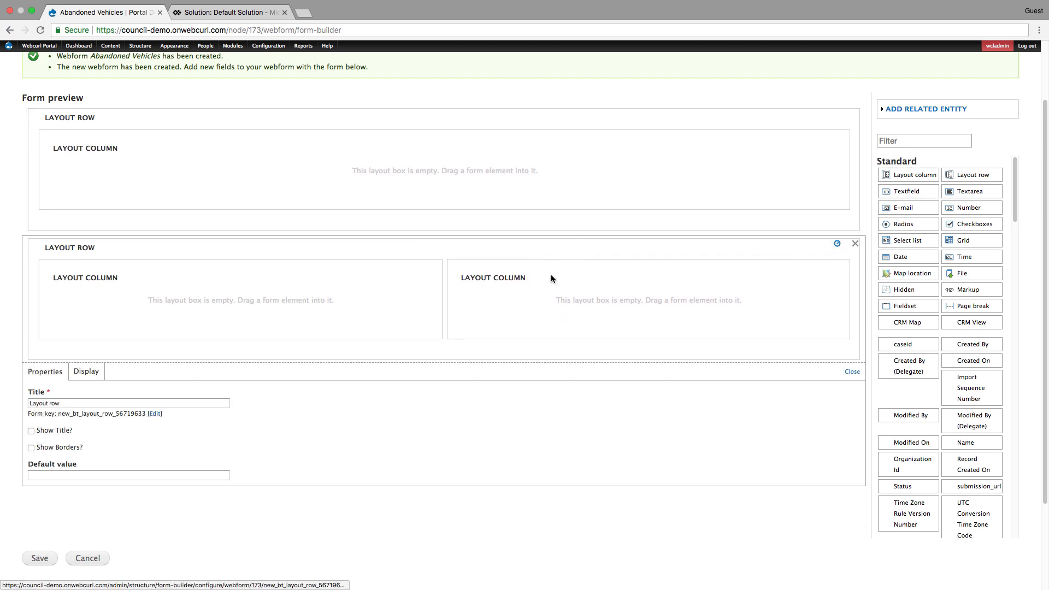
double_click(137, 401)
click(132, 402)
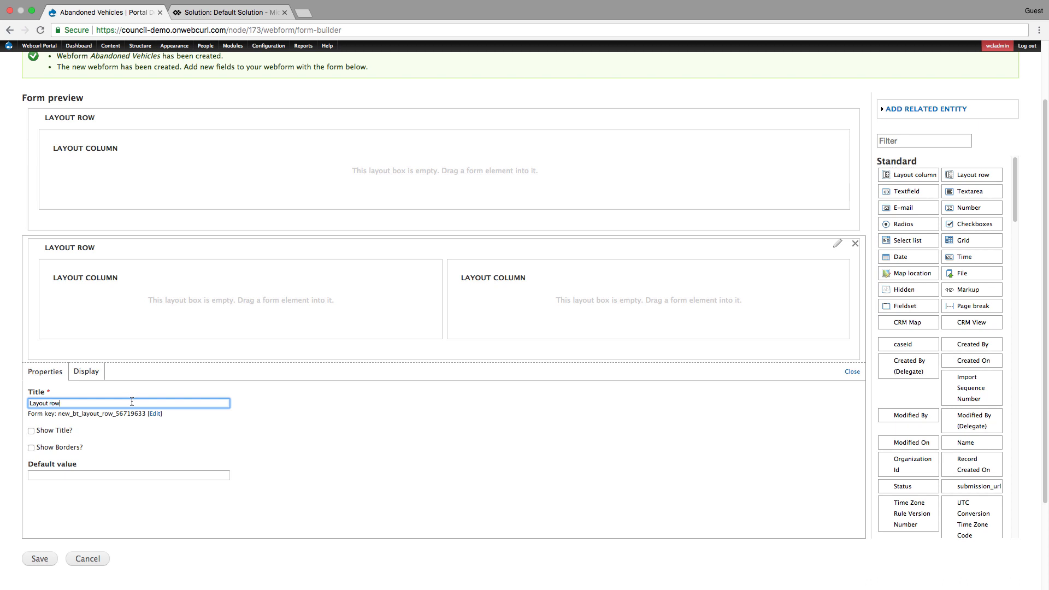
drag(131, 402, 10, 403)
text(New Case)
click(32, 432)
click(32, 448)
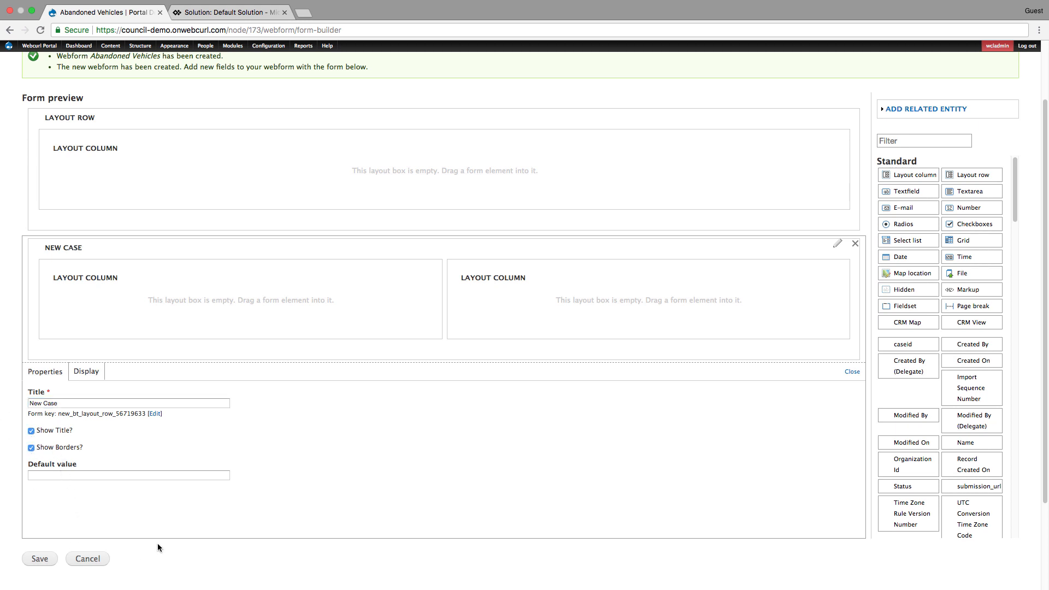
click(41, 559)
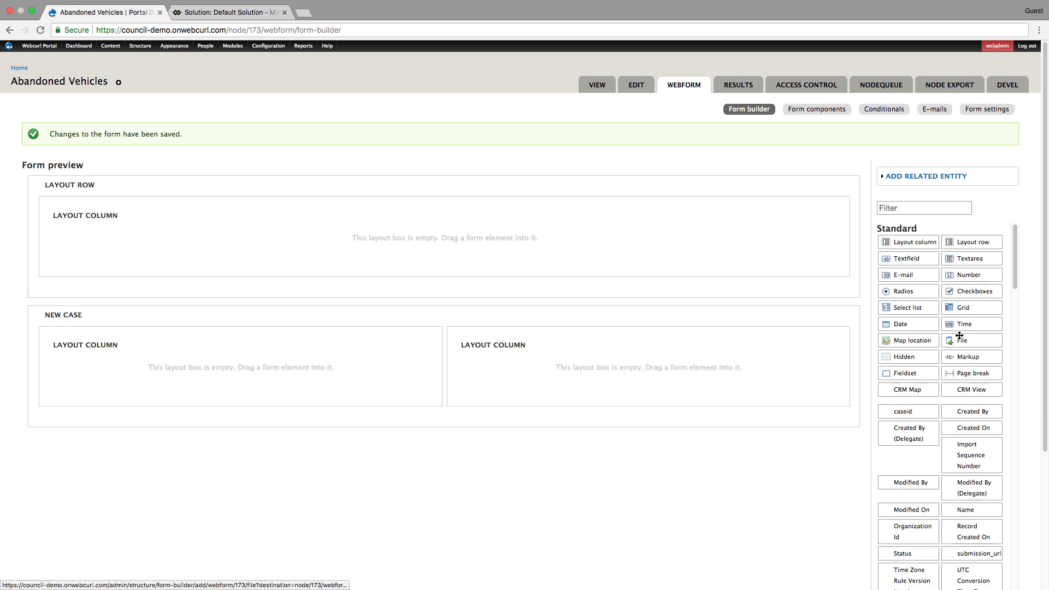
- Look through the field palette, including the CRM Abandoned Vehicles, CRM incident and CRM annotation field groups
scroll(960, 336, down, 2)
scroll(960, 336, down, 6)
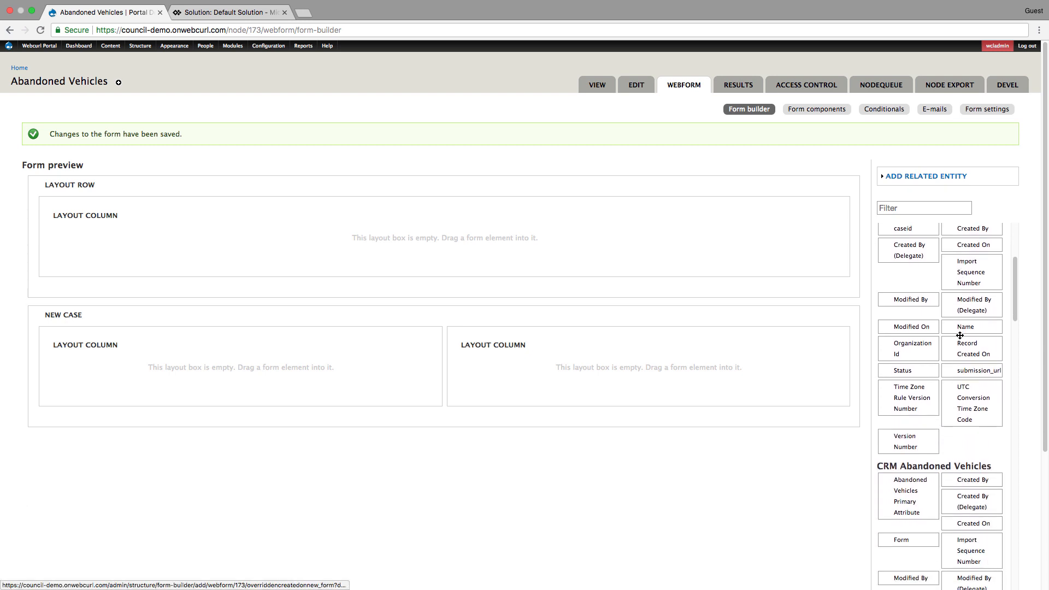
scroll(959, 339, down, 3)
scroll(960, 338, down, 4)
scroll(959, 334, down, 15)
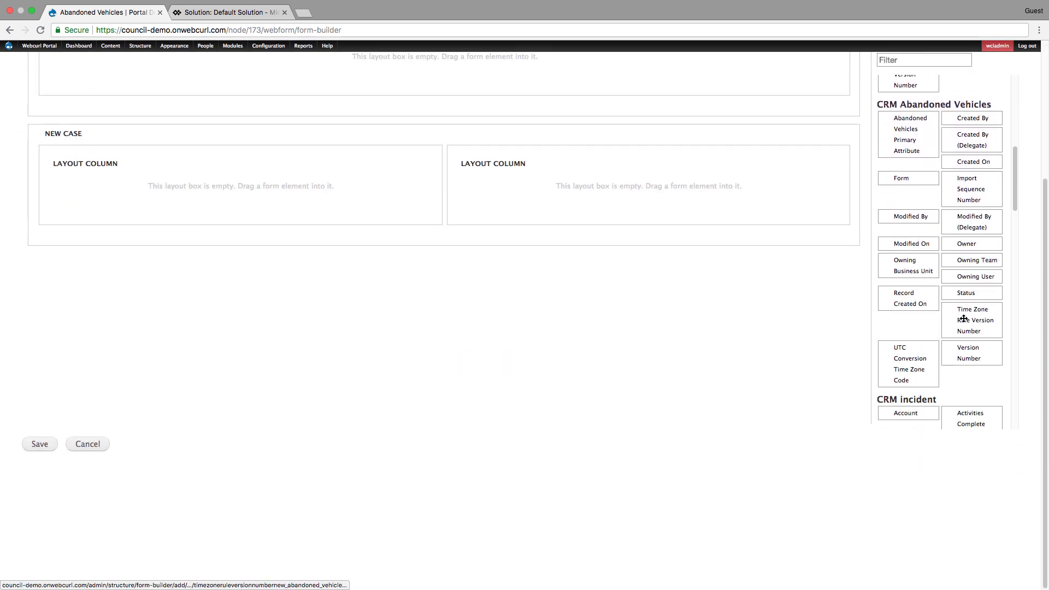
scroll(965, 321, down, 15)
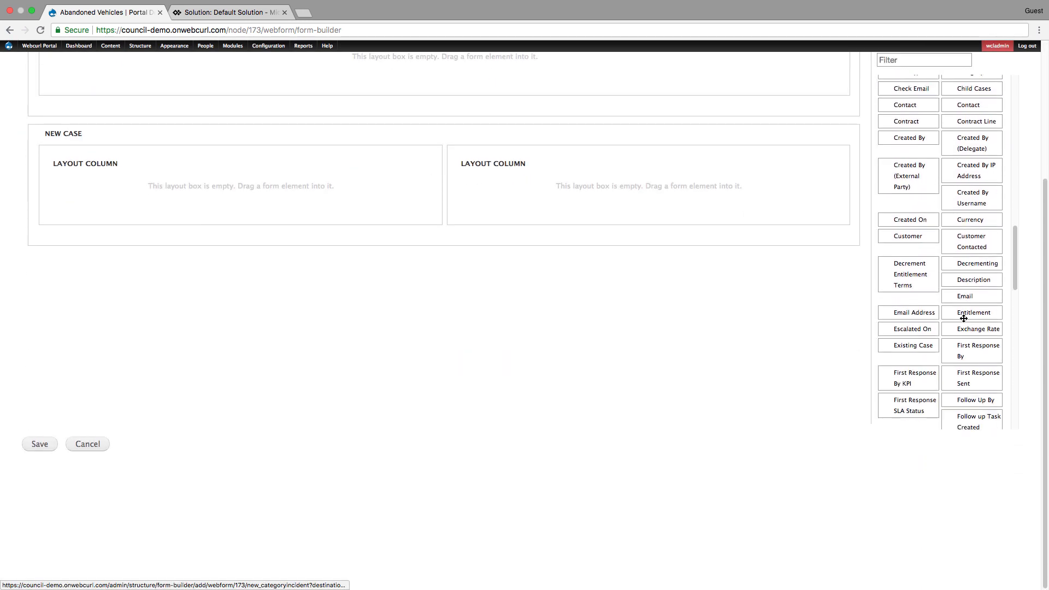
scroll(964, 319, down, 15)
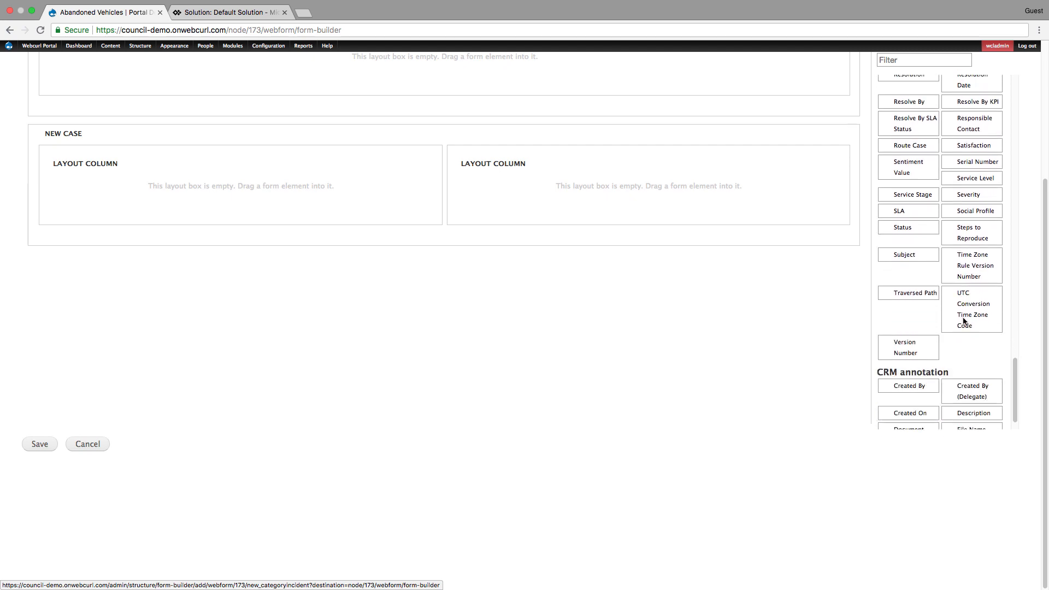
scroll(964, 320, down, 3)
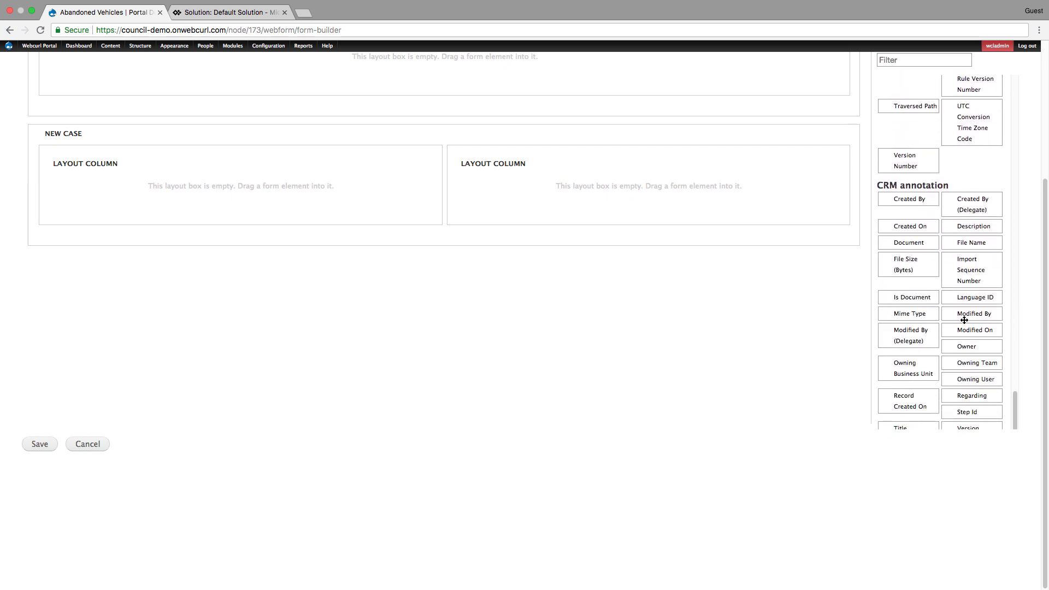
scroll(966, 320, up, 20)
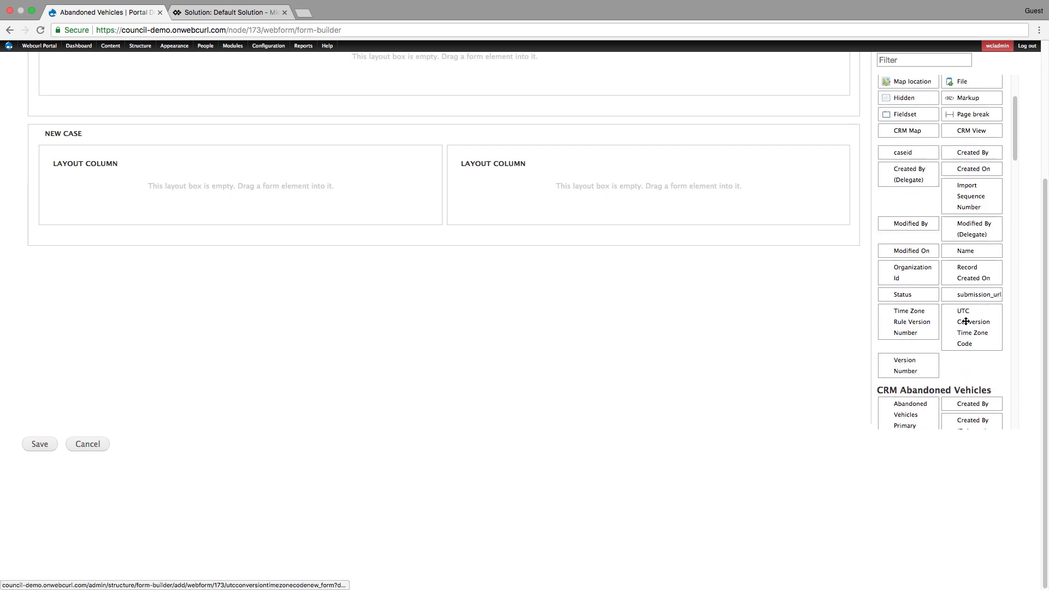
- Filter the field palette for "title" and add the CRM incident Case Title field to the first column of the New Case row
scroll(965, 321, up, 5)
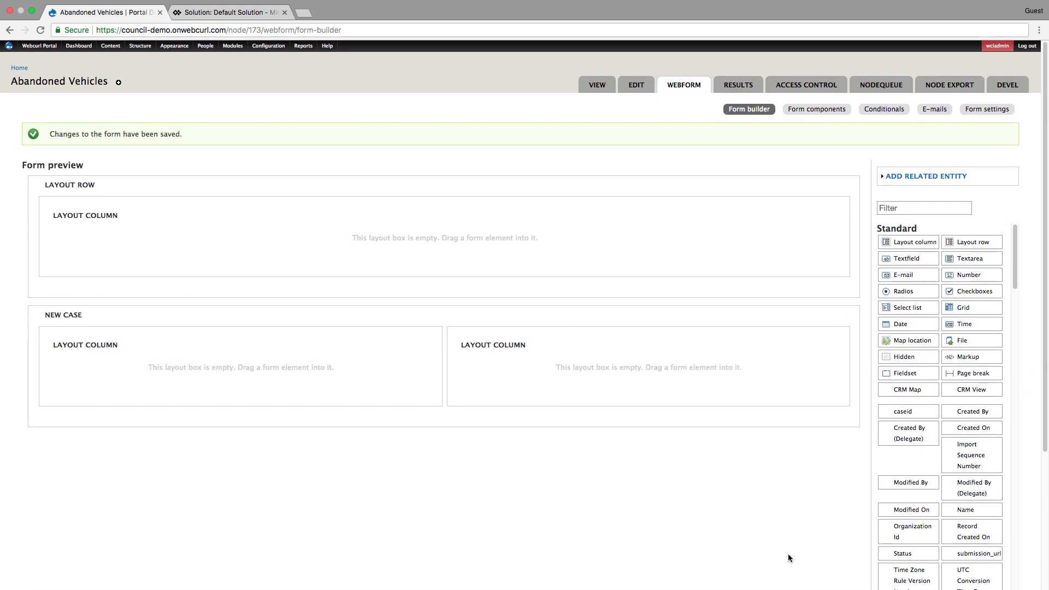
scroll(980, 475, down, 10)
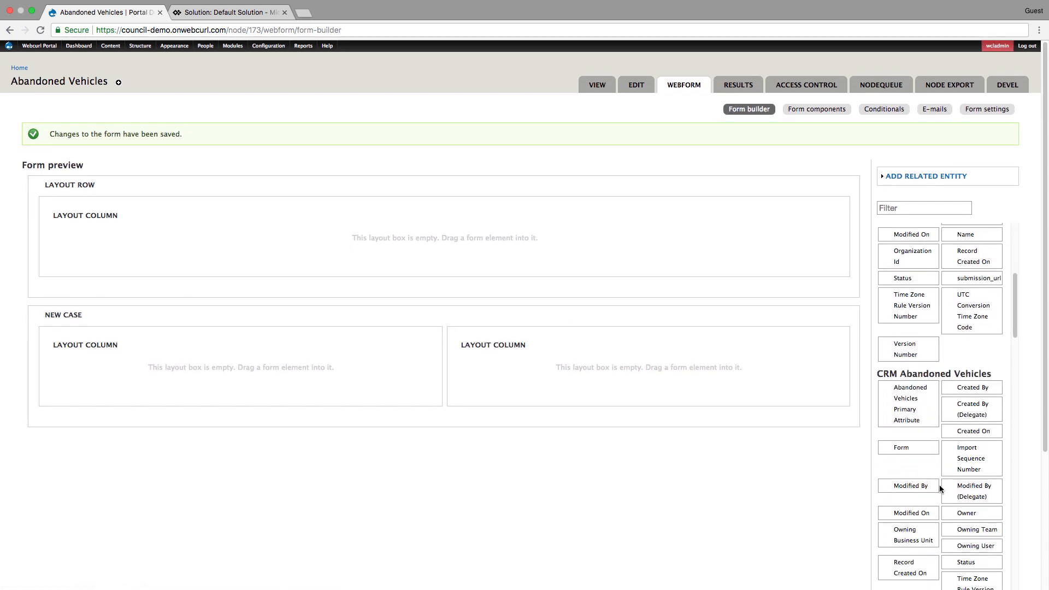
click(910, 208)
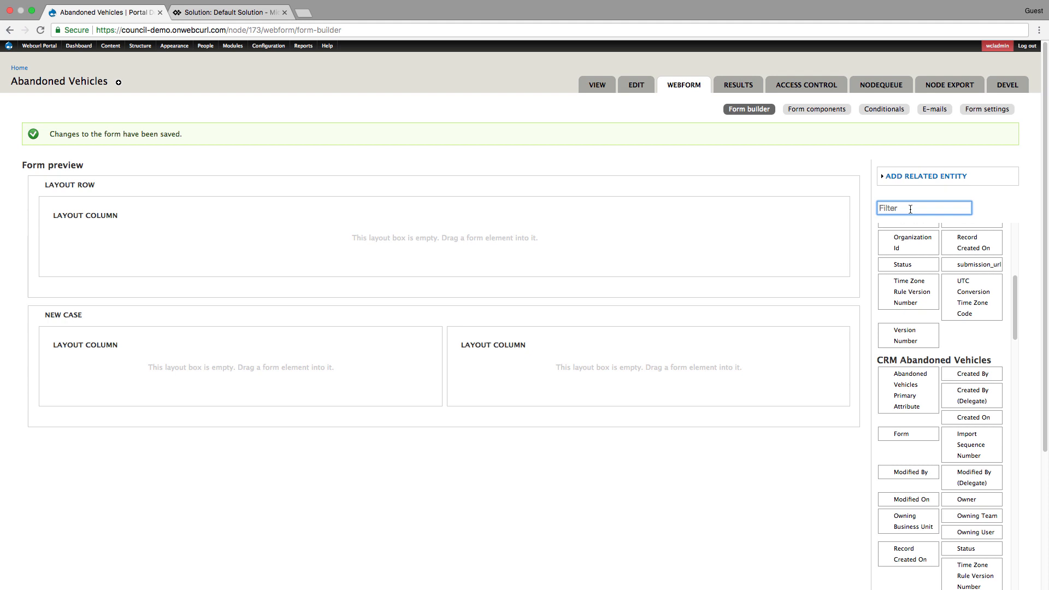
text(title)
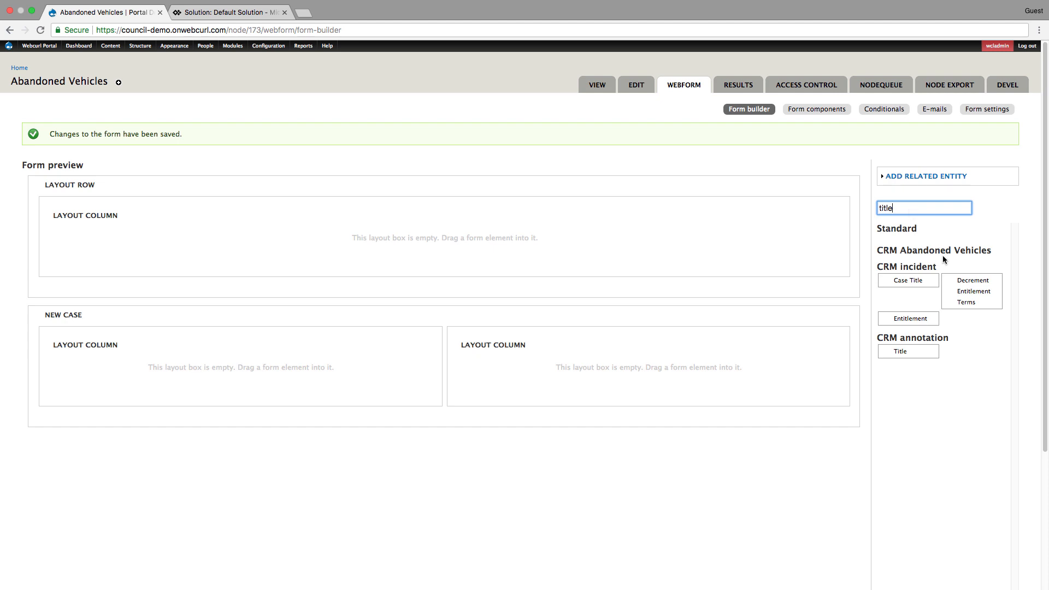
drag(908, 281, 196, 390)
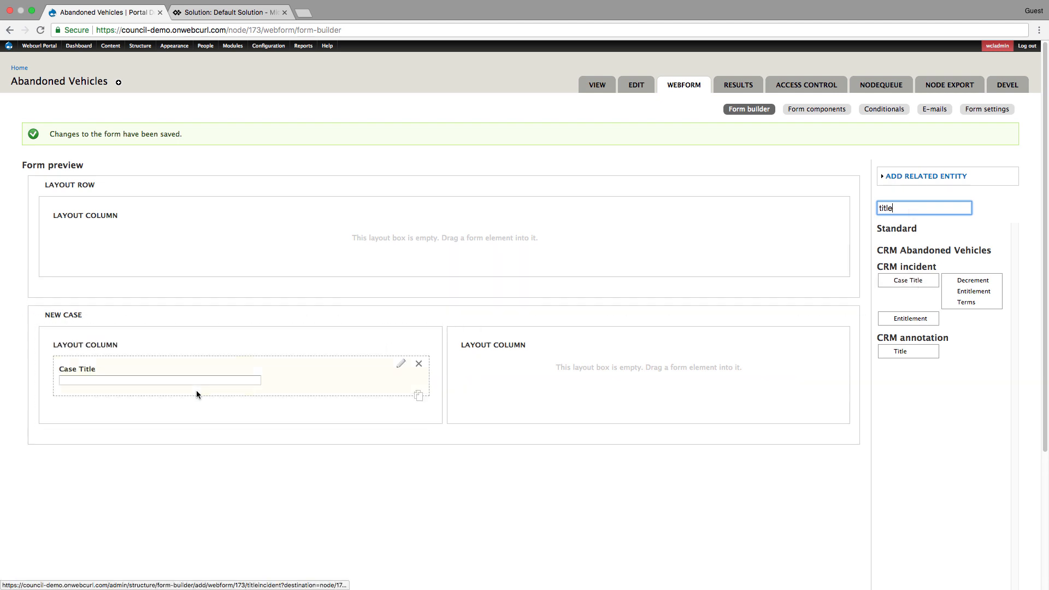
- Filter the fields for "descr" and add the CRM incident Description field below Case Title
double_click(903, 209)
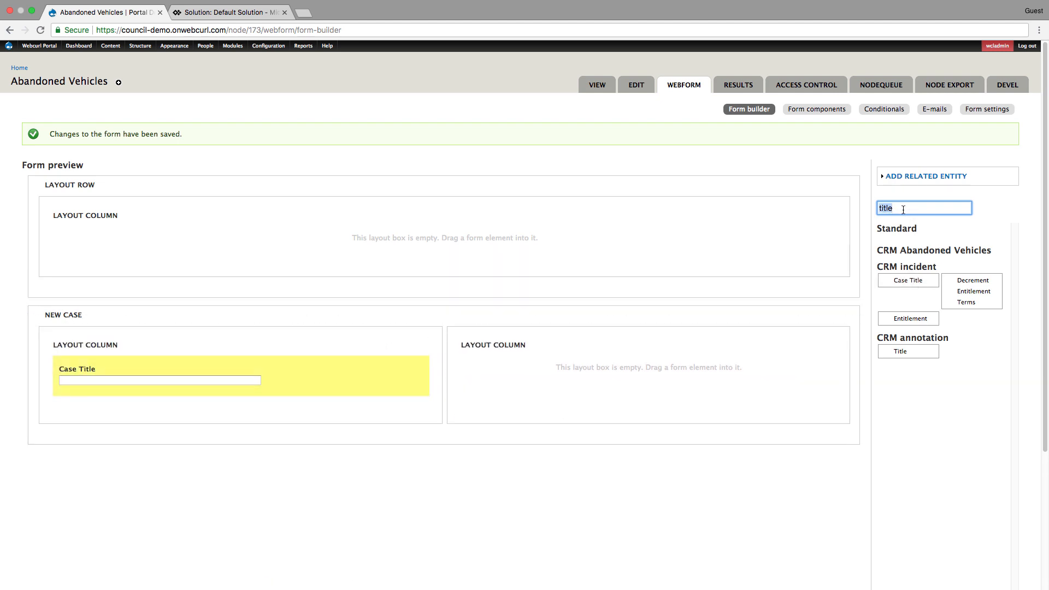
text(descr)
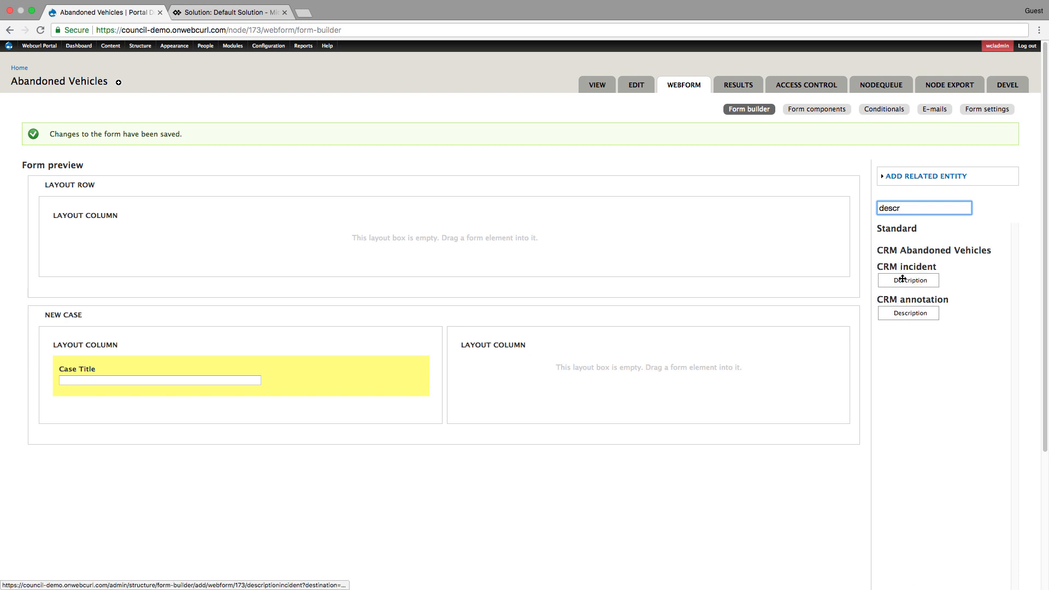
drag(902, 279, 224, 409)
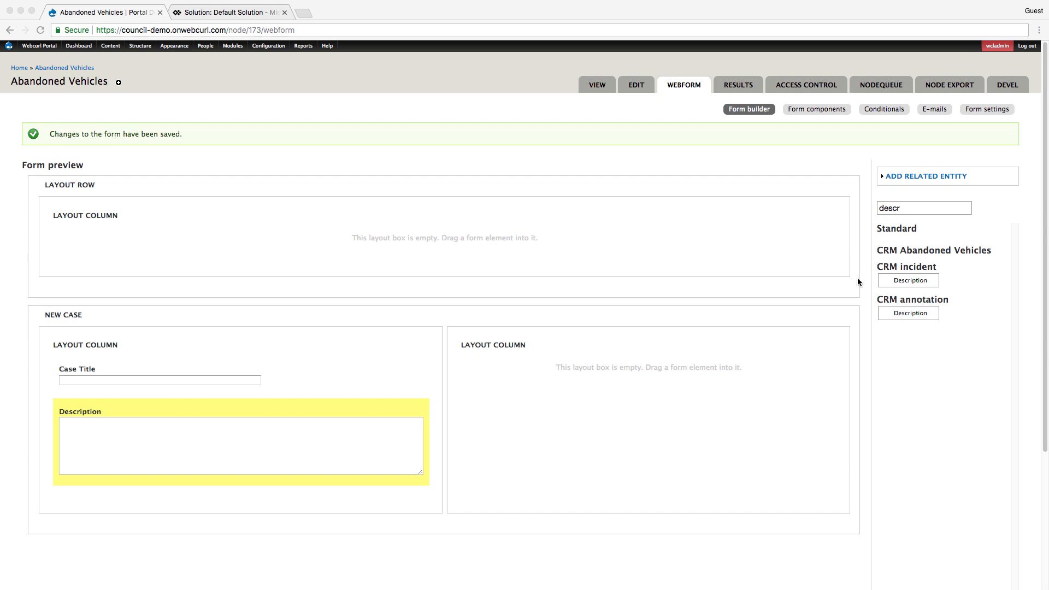
- Filter the fields for "doc" and add the CRM annotation Document field to the second column of the New Case row
click(905, 208)
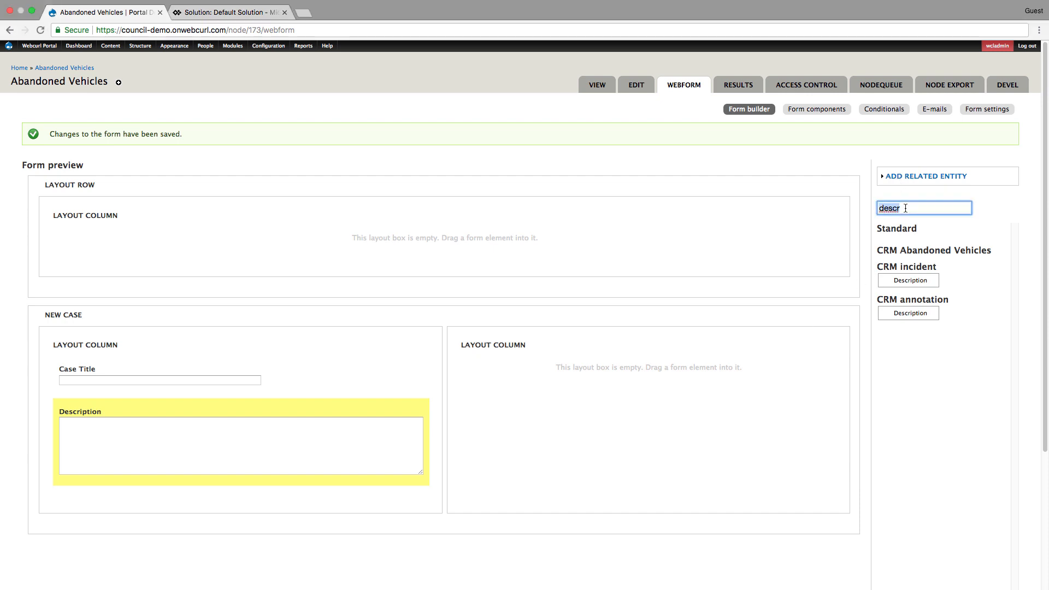
text(doc)
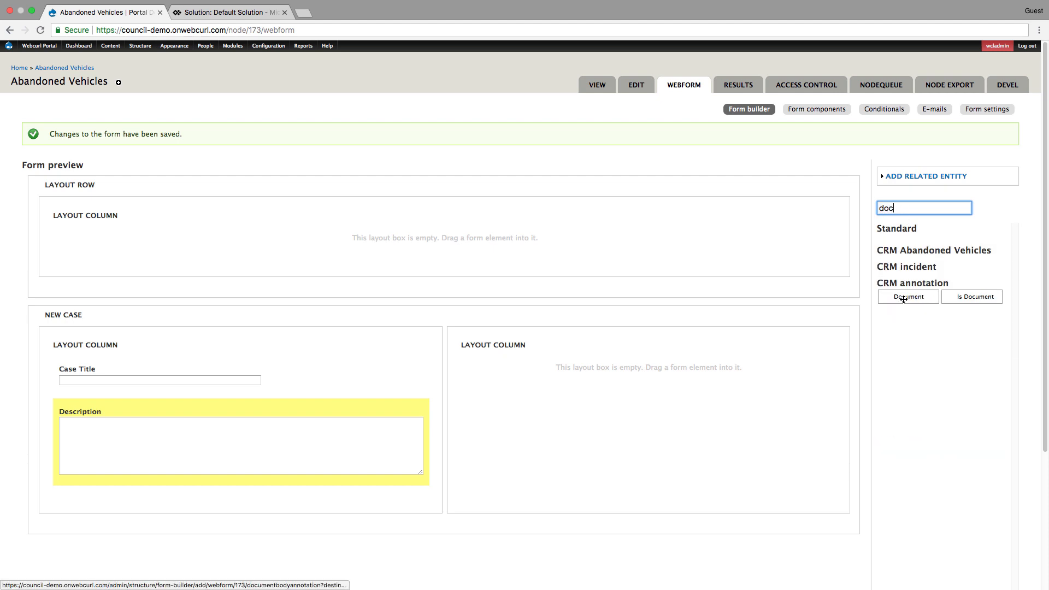
drag(907, 297, 595, 506)
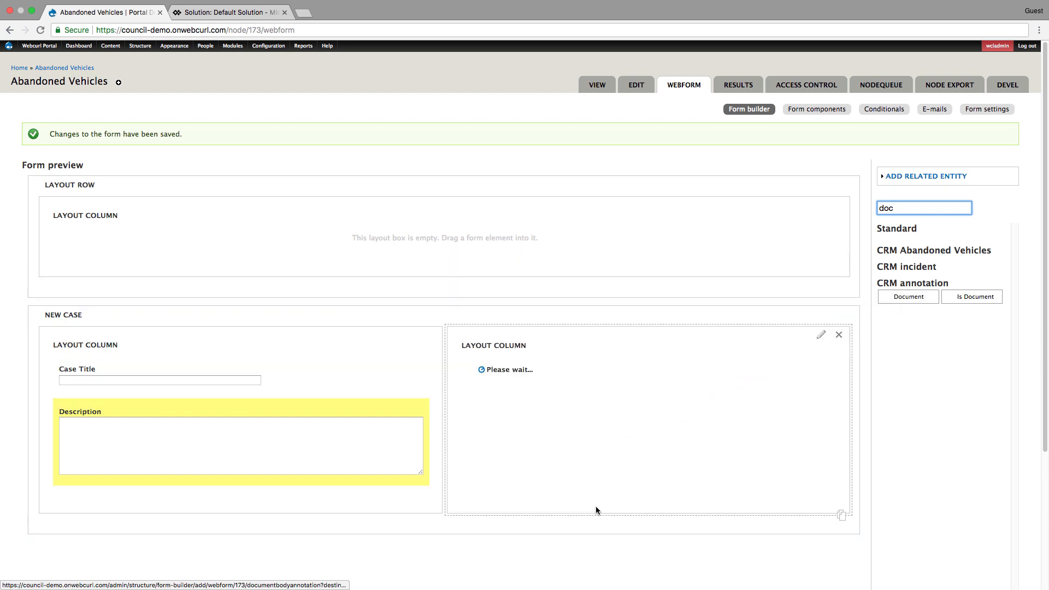
- Retitle the layout column holding the Document field "Evidence", turn on its title, and close its properties
click(821, 334)
double_click(504, 475)
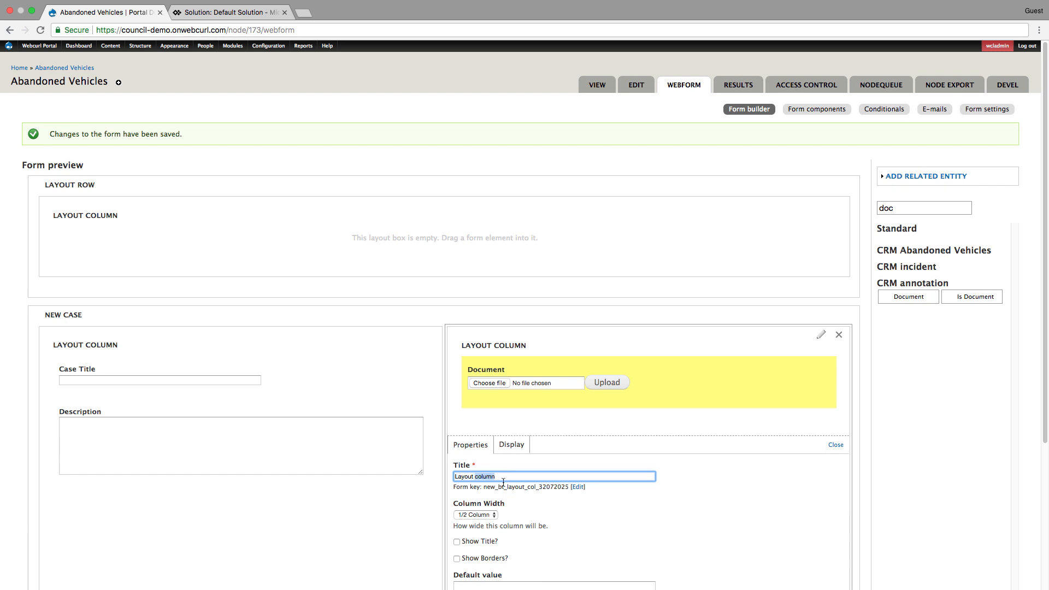
scroll(541, 480, down, 1)
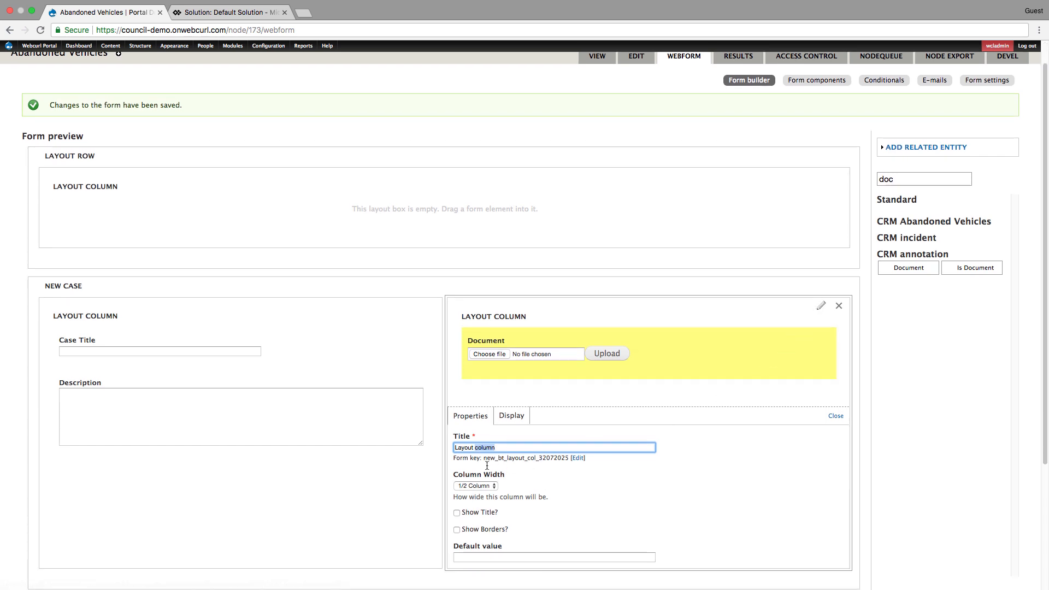
double_click(501, 447)
triple_click(501, 448)
text(Evidence)
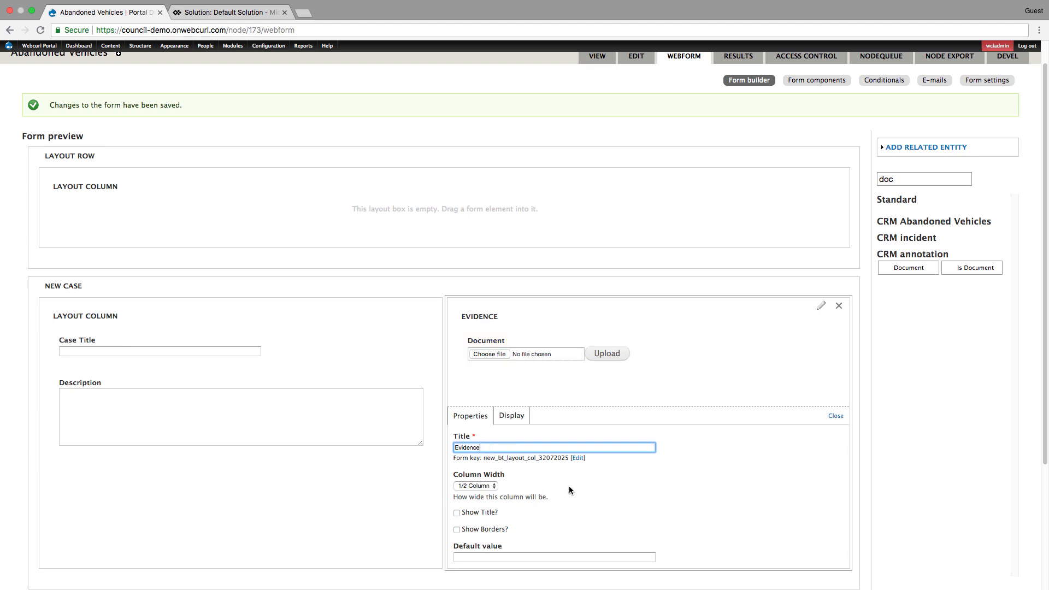
click(462, 511)
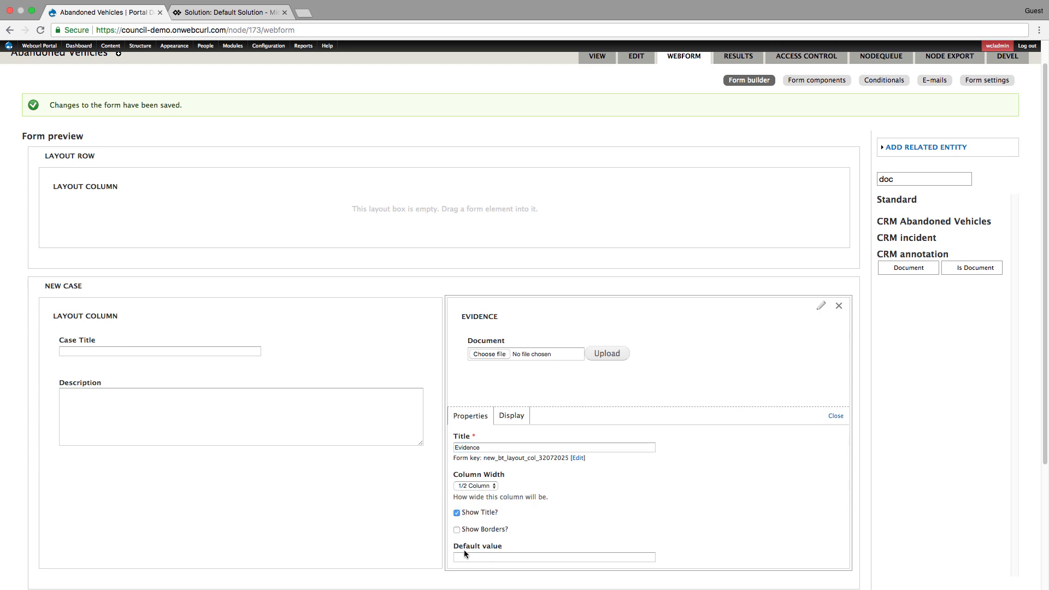
scroll(441, 503, down, 5)
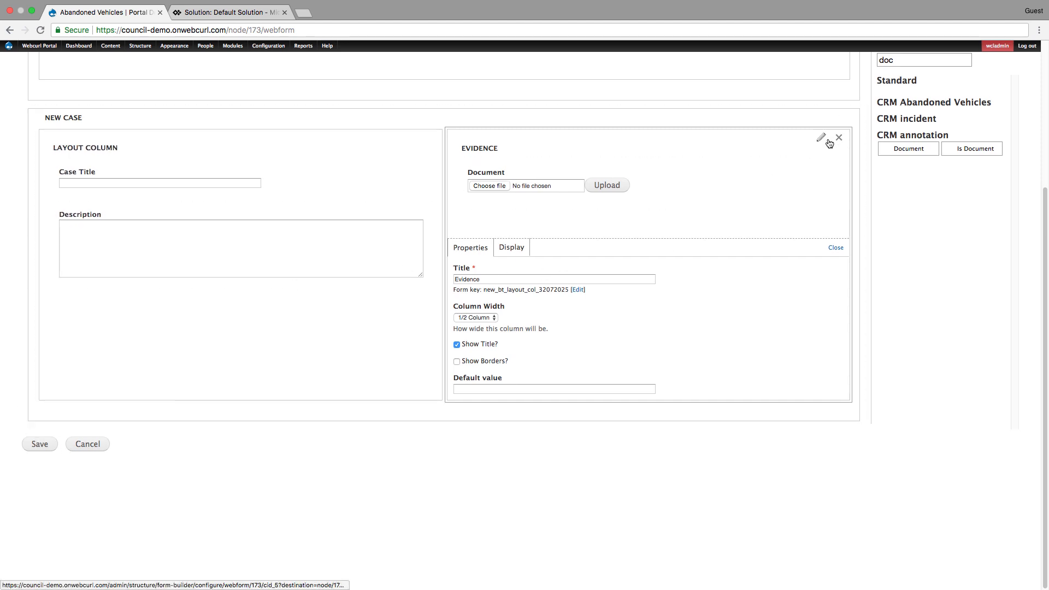
click(822, 141)
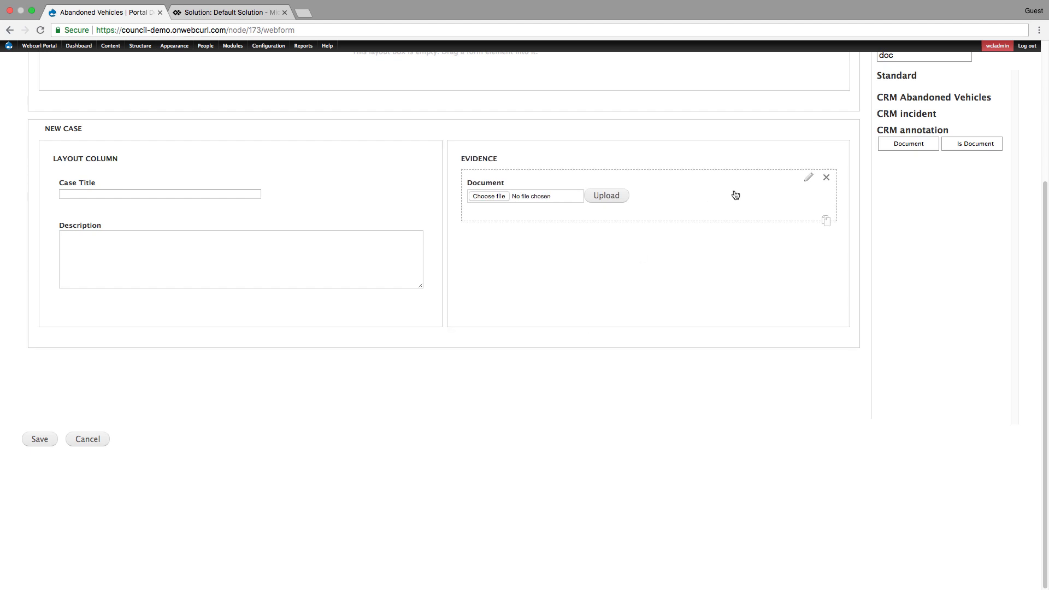
- Retitle the Document field "Please upload a file to provide evidence" and save the form
click(808, 177)
double_click(528, 261)
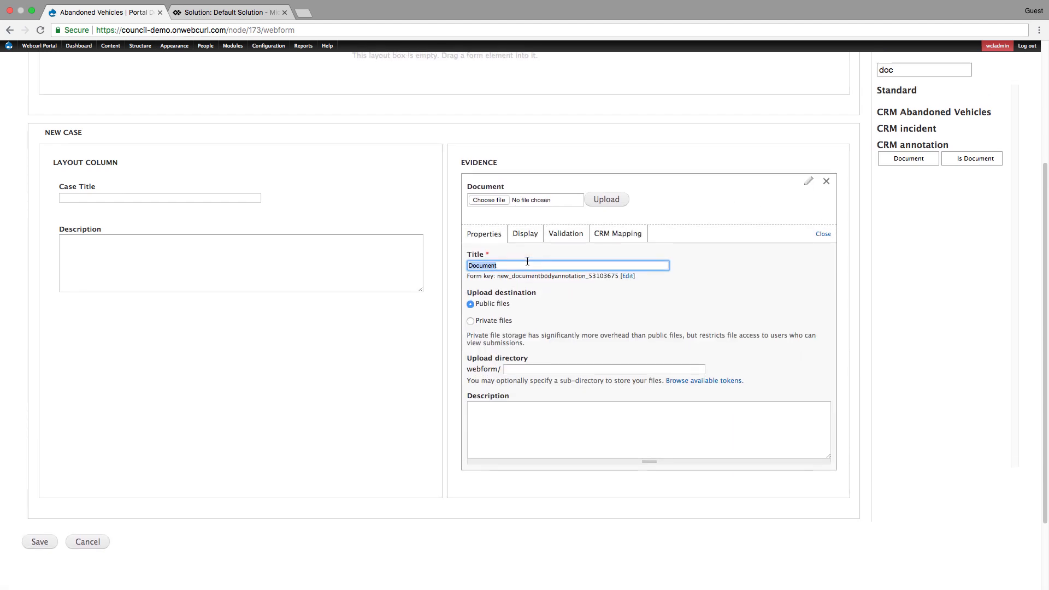
text(Please upload a file t)
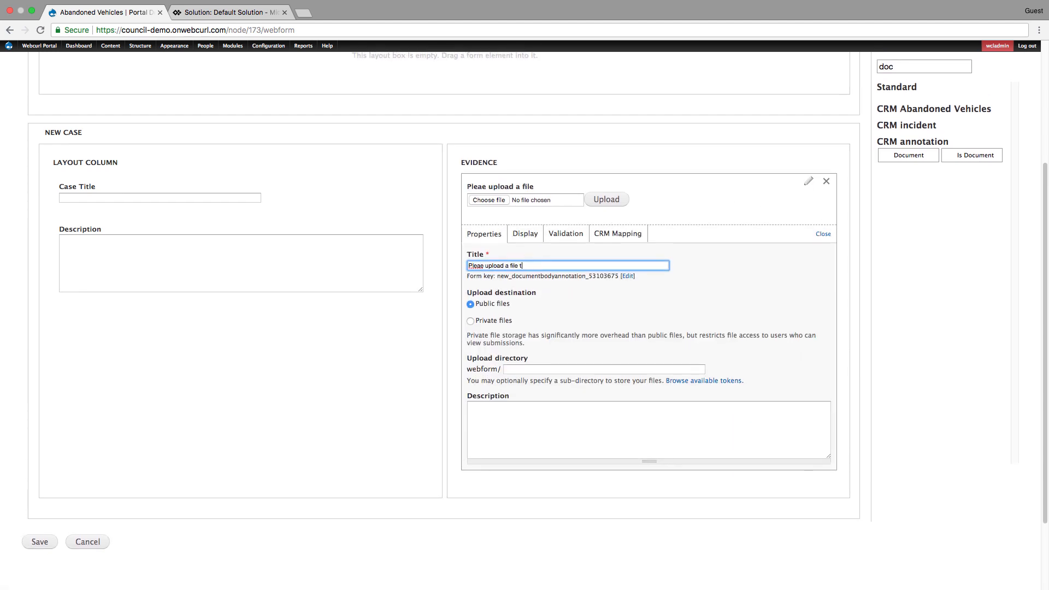
text(o provide evidence)
right_click(473, 266)
click(489, 271)
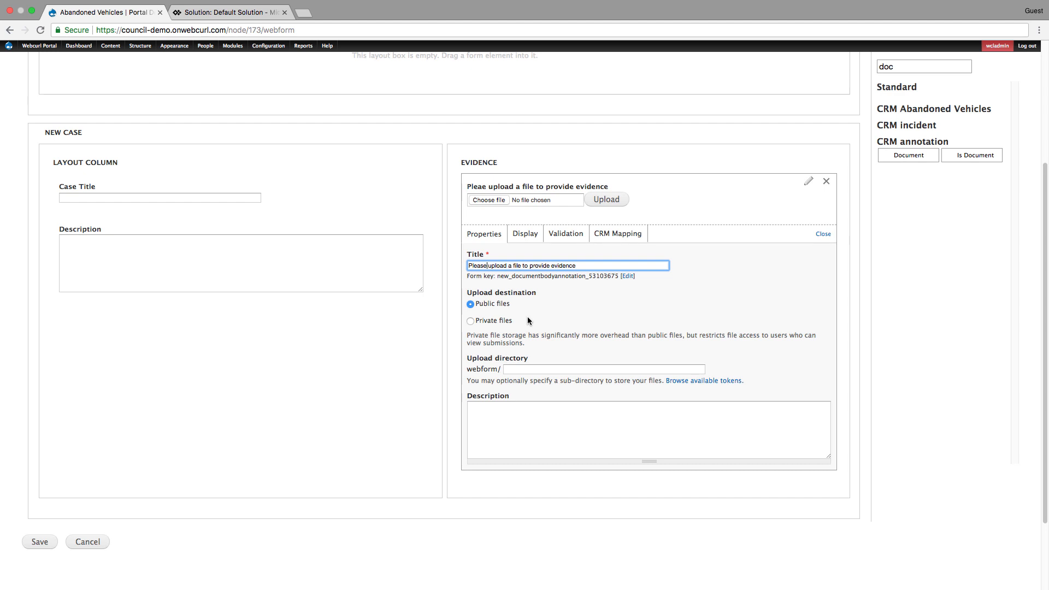
click(44, 542)
- Add an E-mail field below the Evidence upload, titled "If you would like to receive updates please fill in your details here", and save the form
click(923, 208)
drag(898, 273, 517, 496)
click(531, 430)
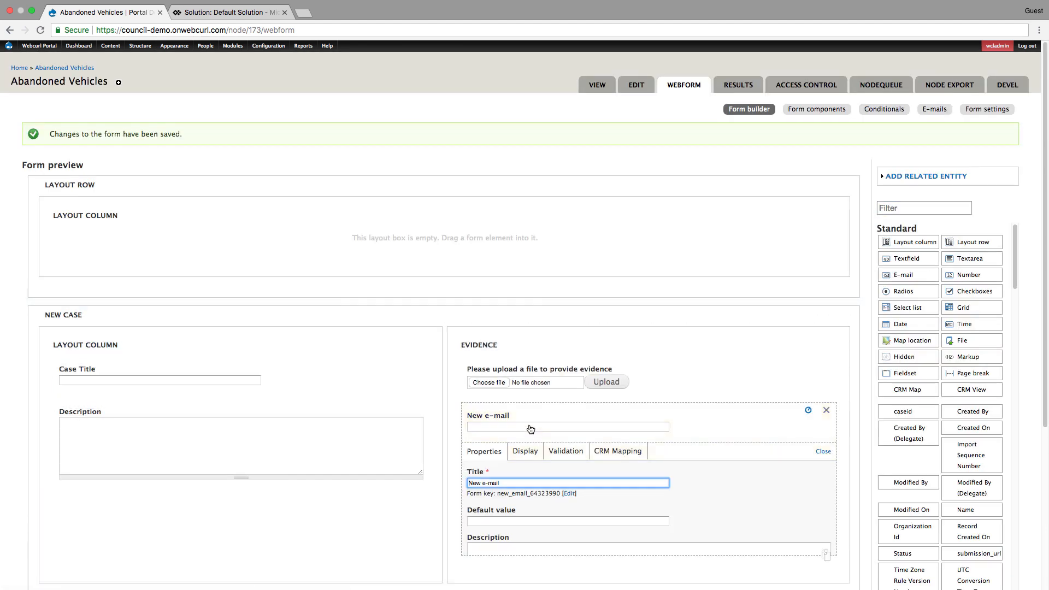
text(If you would like to recieve up)
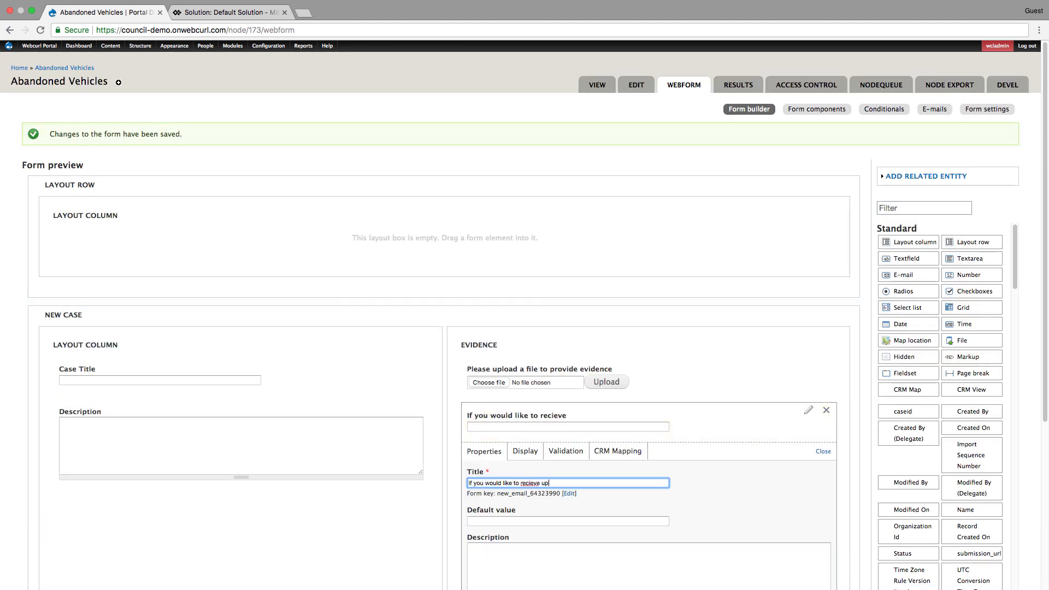
text(dates please fill in your details here)
right_click(532, 483)
click(549, 404)
scroll(580, 468, down, 5)
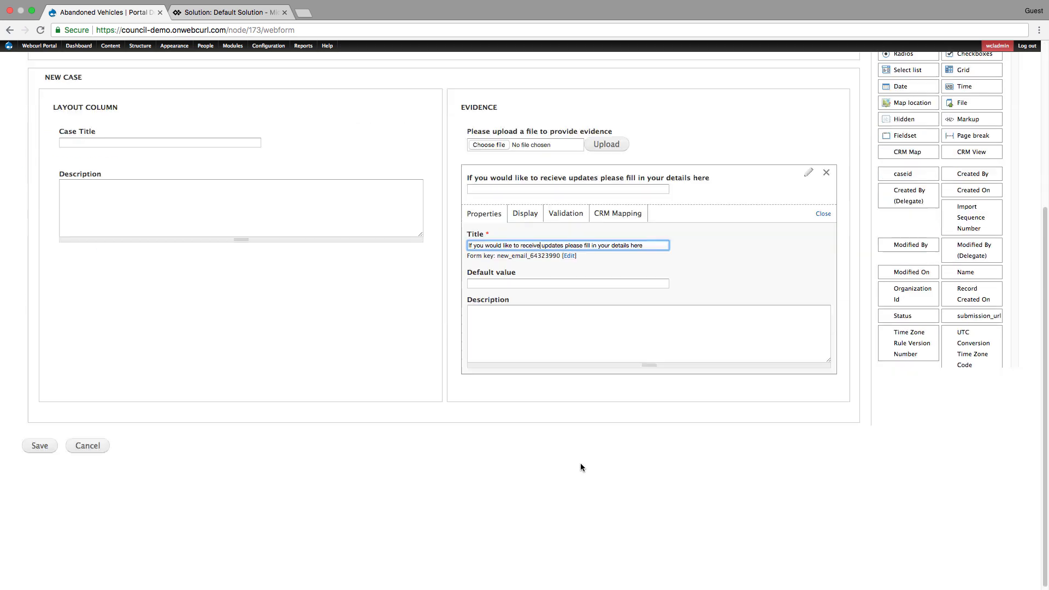
scroll(580, 467, up, 1)
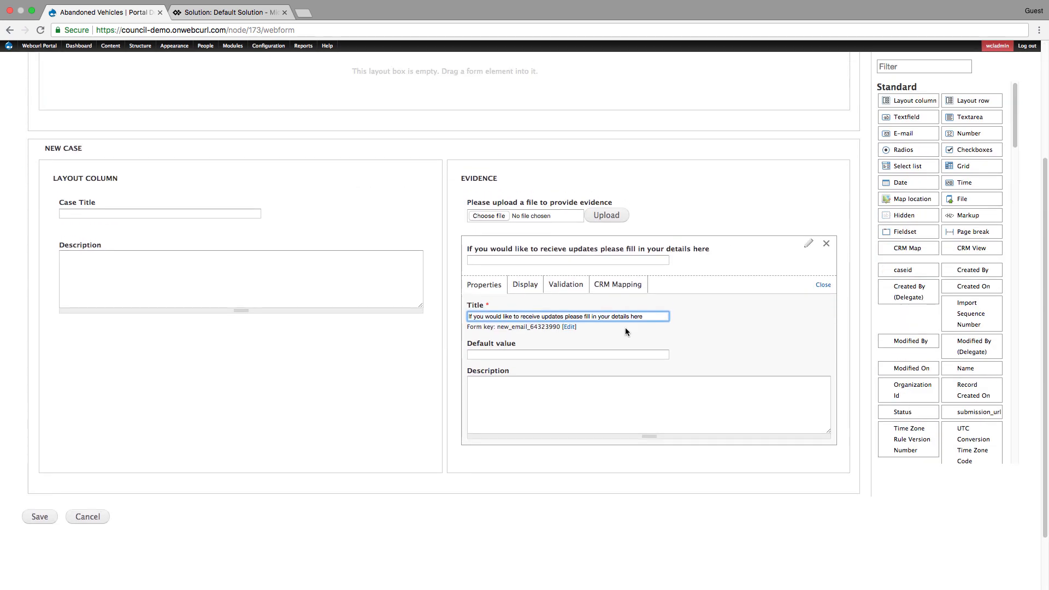
click(40, 517)
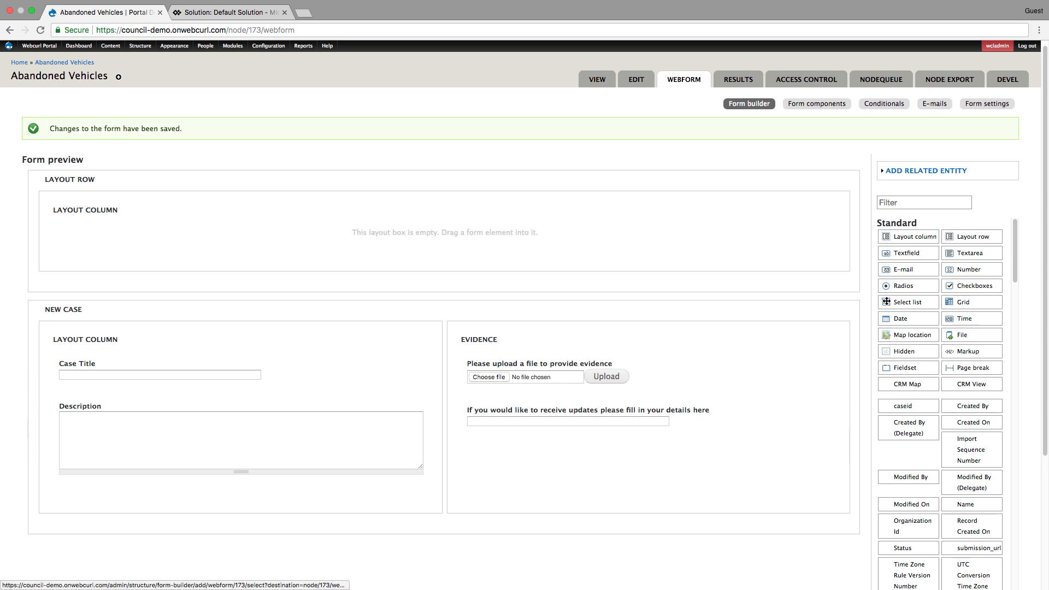
- Add a CRM Map to the first row's layout column, turn off that column's title and borders, and save the form
drag(887, 385, 251, 254)
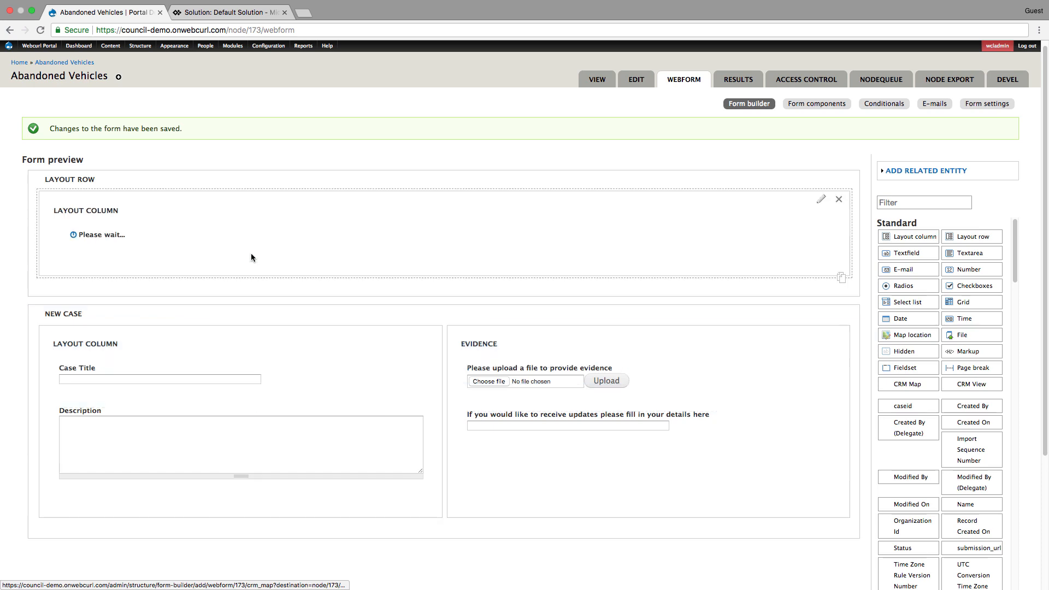
click(821, 199)
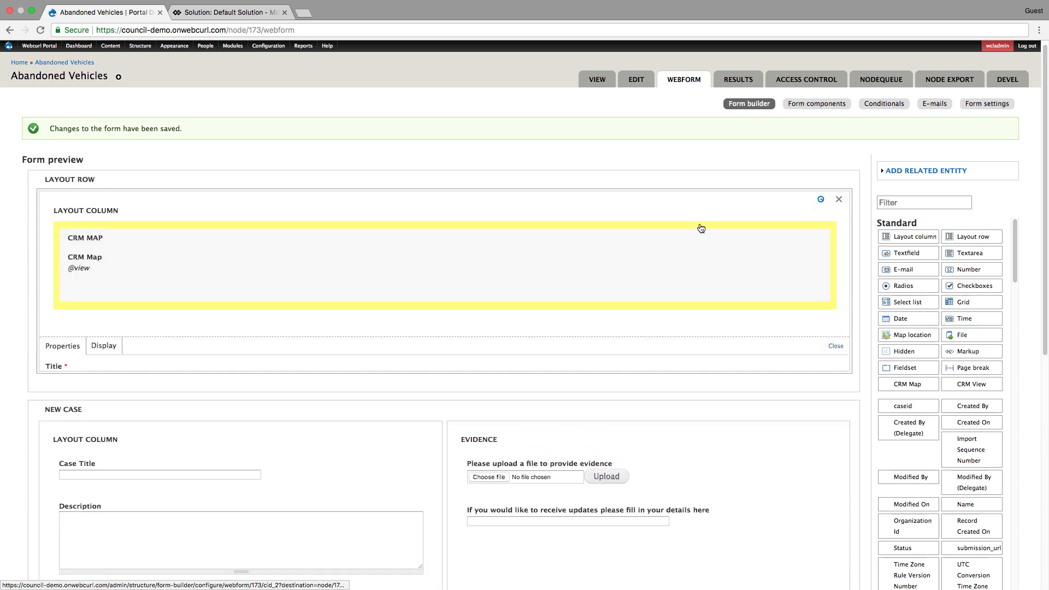
click(49, 442)
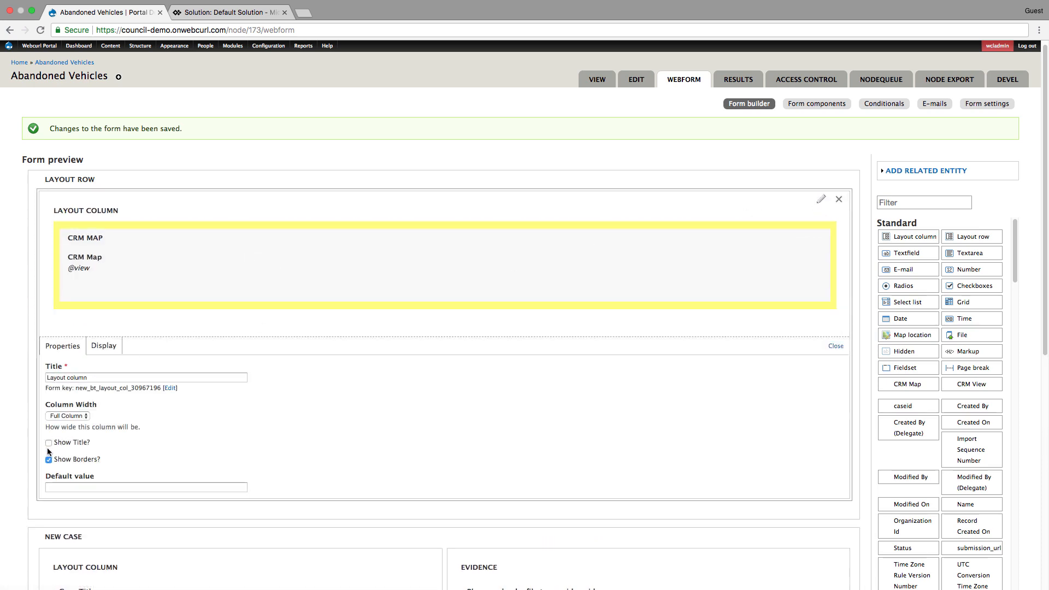
click(49, 459)
scroll(391, 358, down, 8)
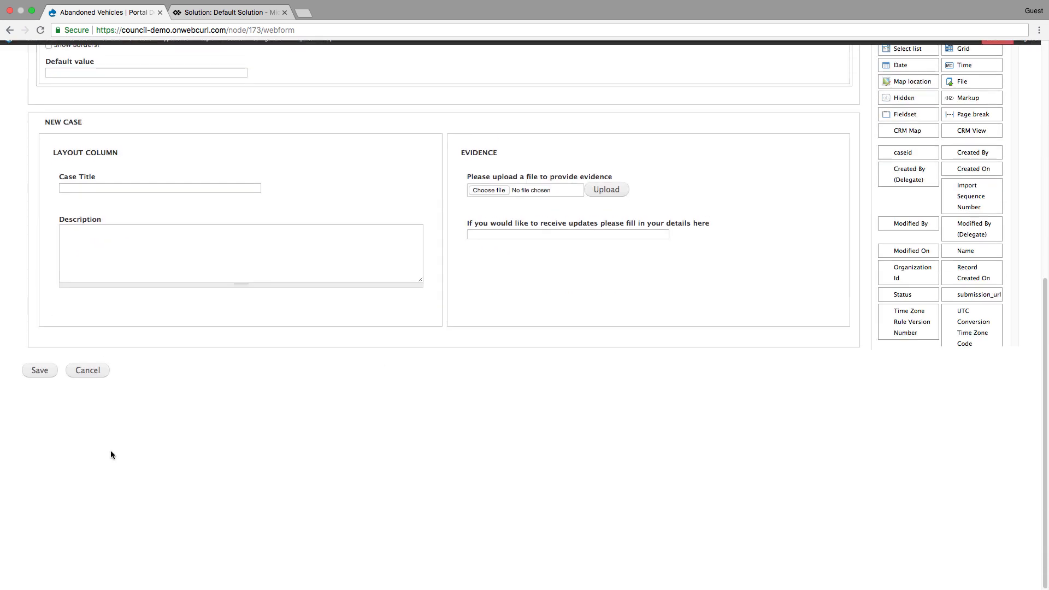
click(38, 377)
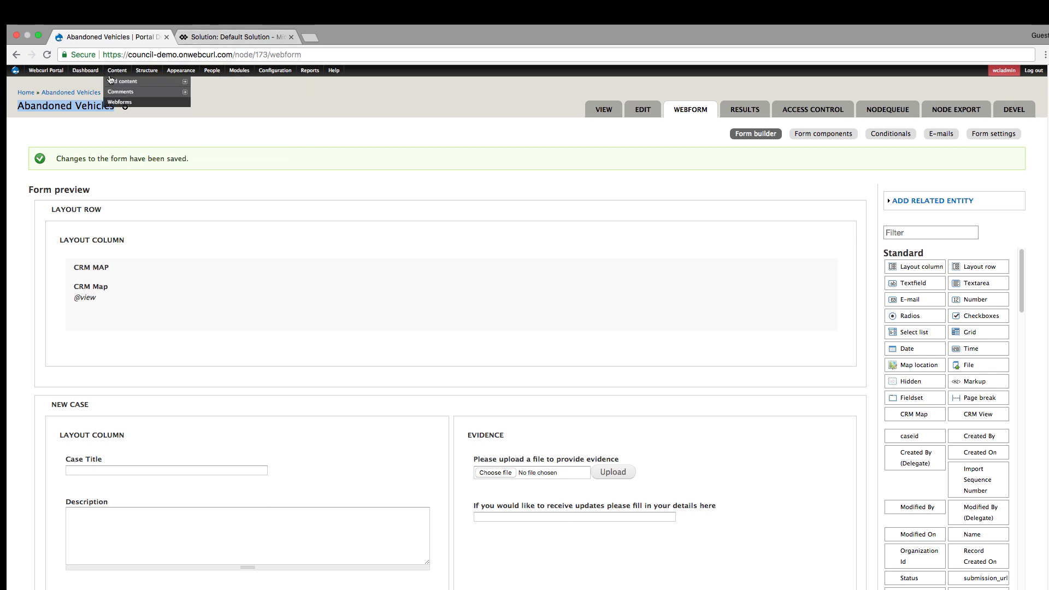
- Start a new view from the site's structure administration and name it "New GMAP Dynamics"
mouse_move(113, 82)
mouse_move(146, 71)
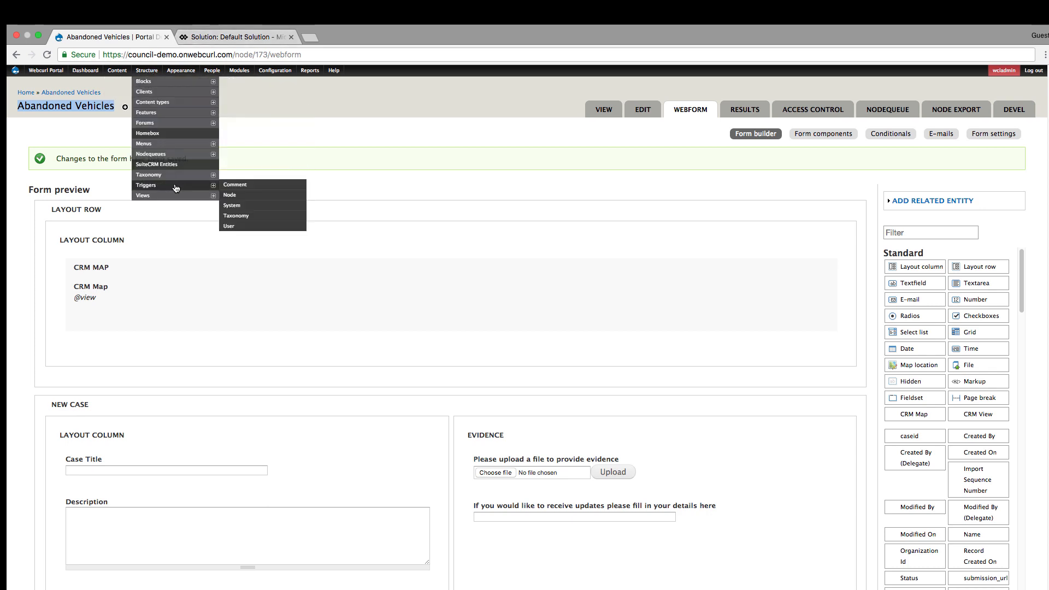
mouse_move(180, 195)
click(247, 197)
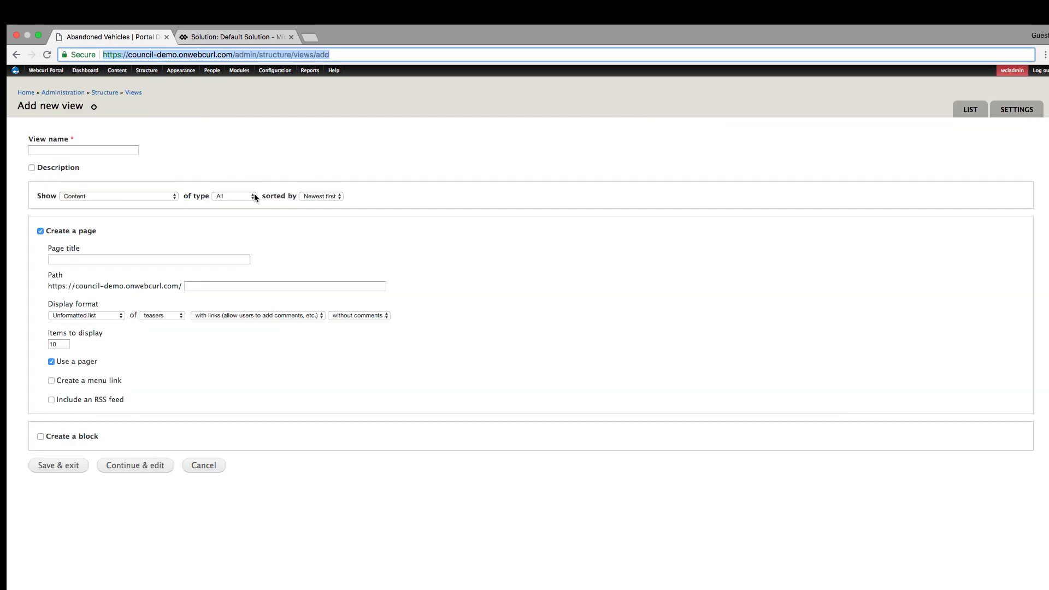
click(77, 150)
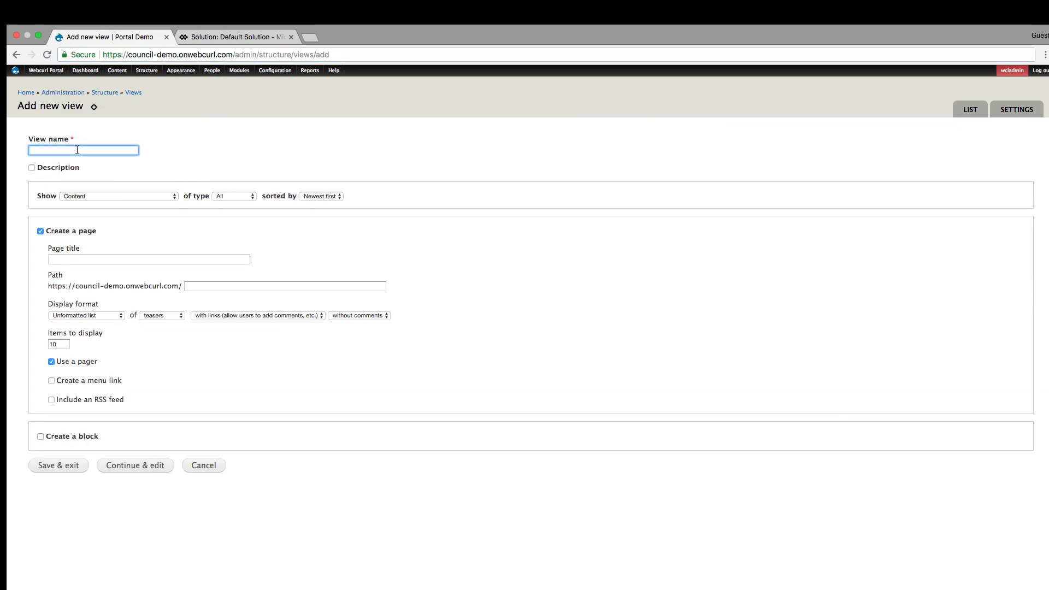
text(New )
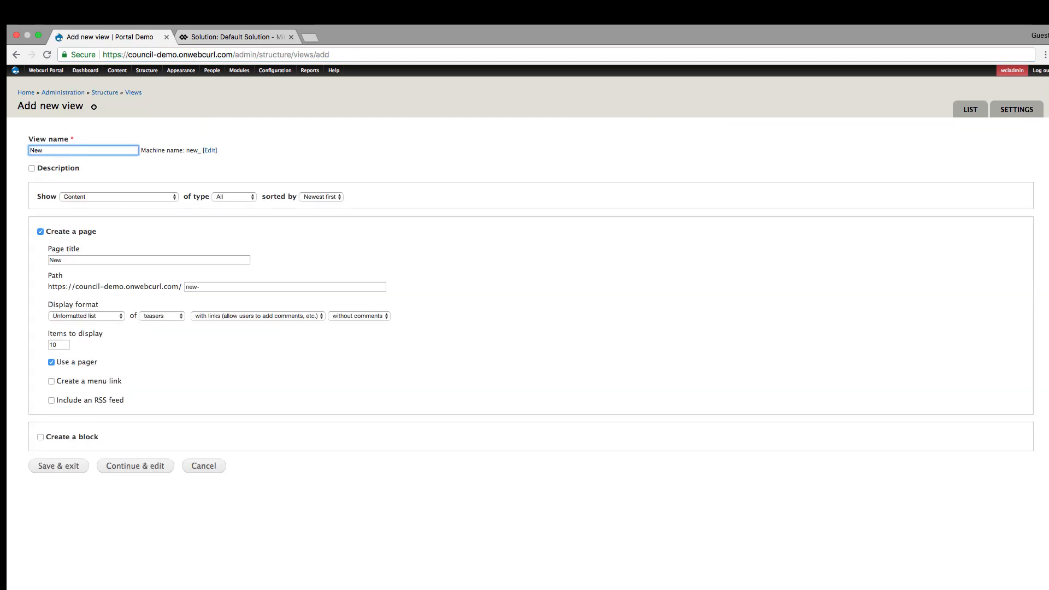
text(GMAP Dynma)
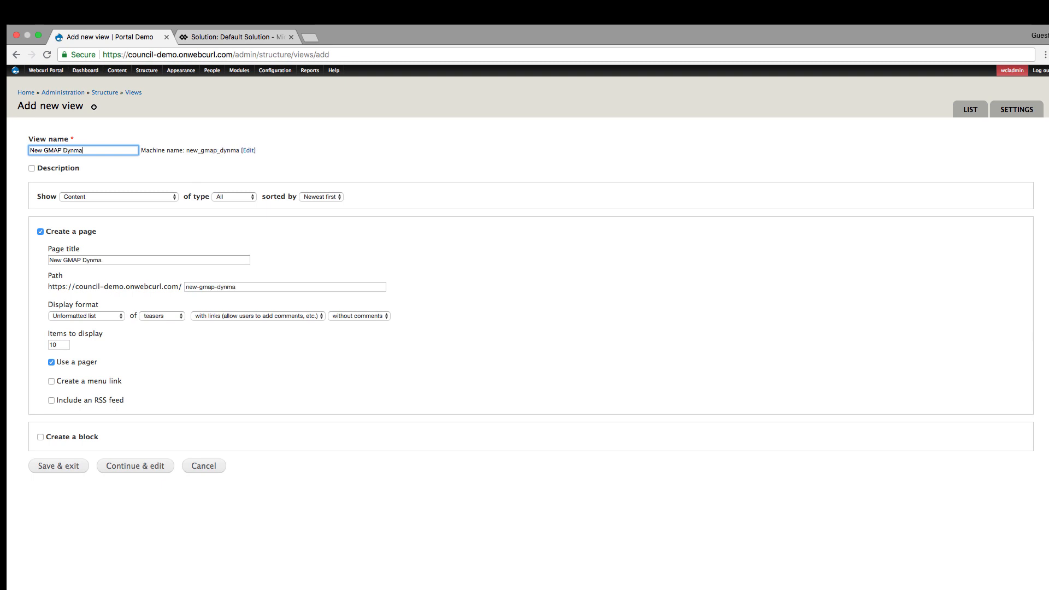
key(BackSpace)
key(BackSpace)
text(amics)
- Base the view on Dynamics: form, turn off its pager, set the display format to Extended GMap, and continue to the view's edit page
click(163, 198)
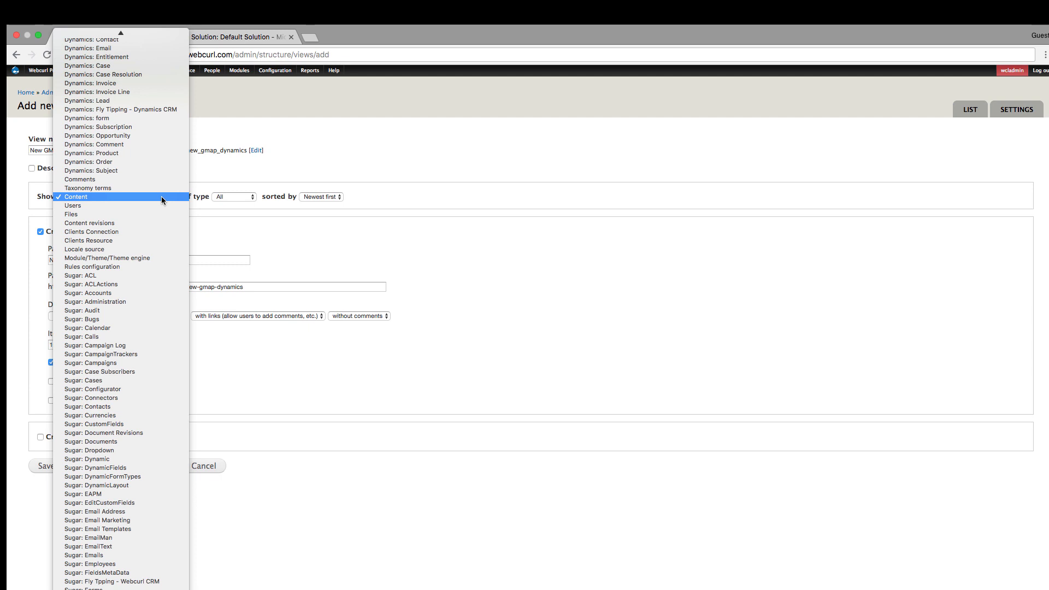
scroll(162, 201, up, 2)
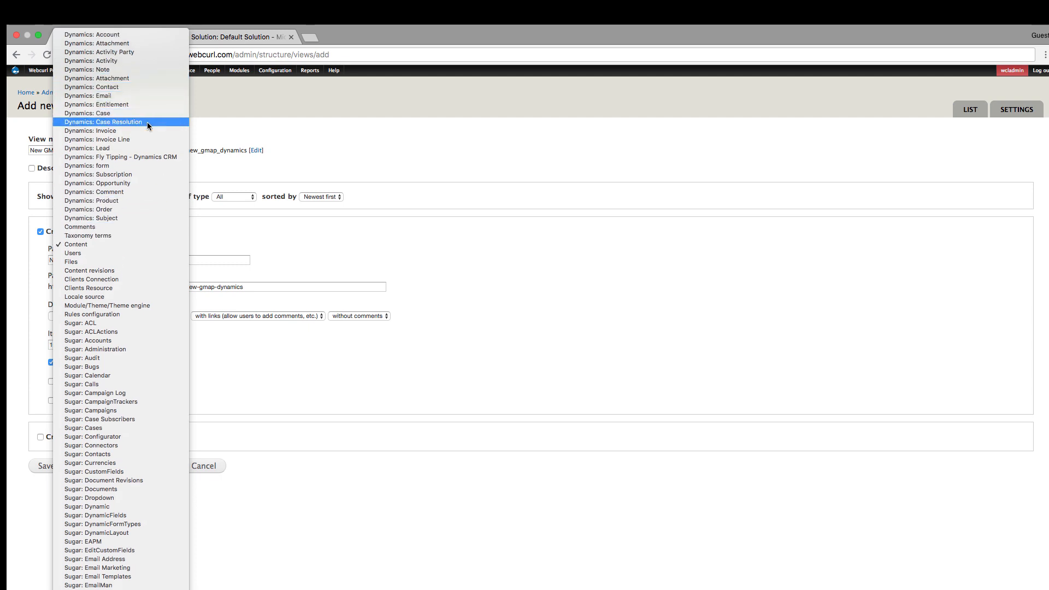
click(138, 165)
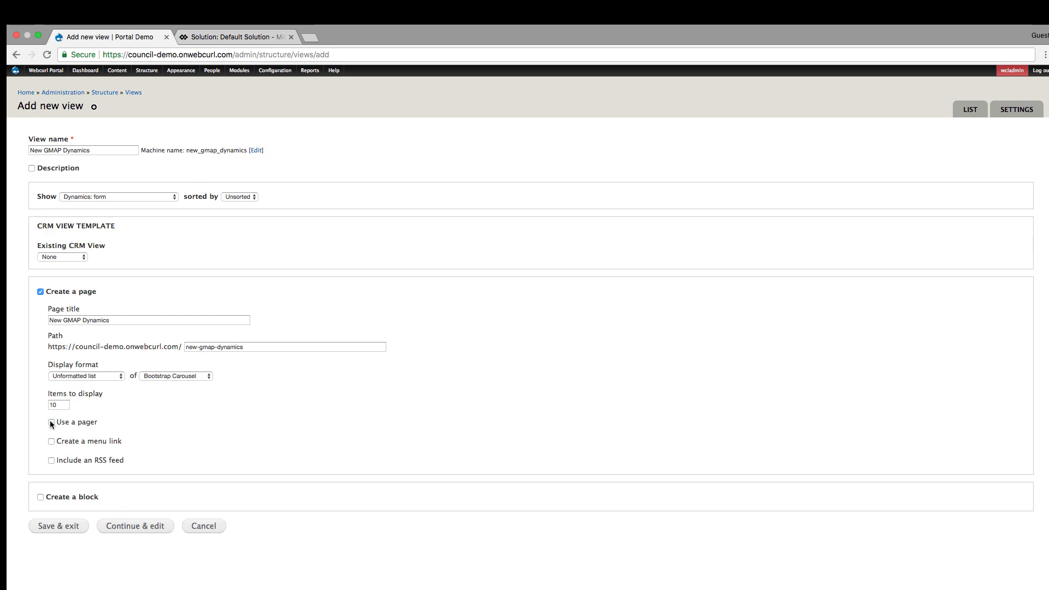
click(107, 375)
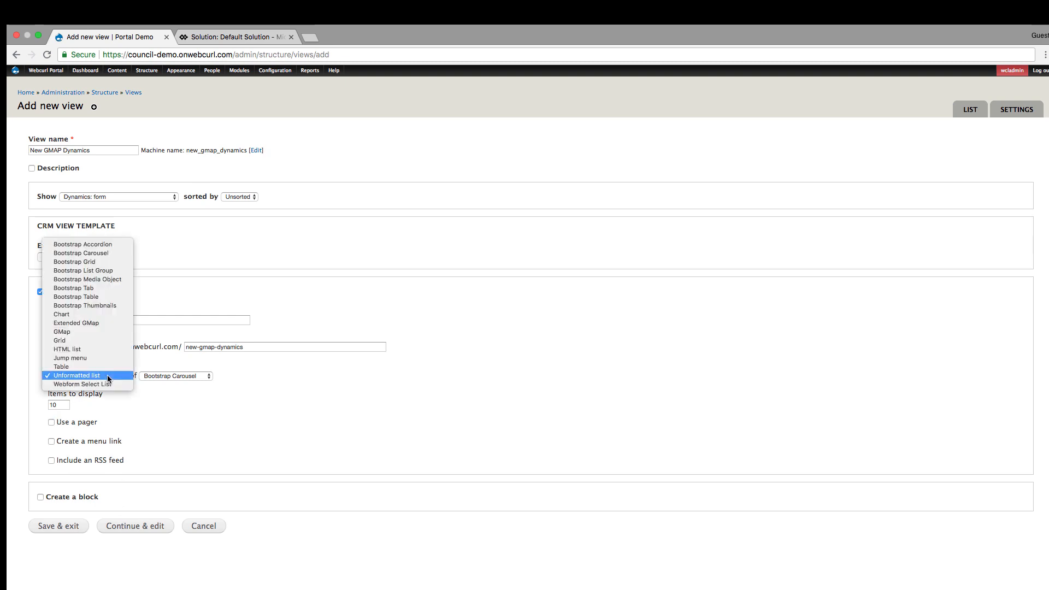
click(98, 324)
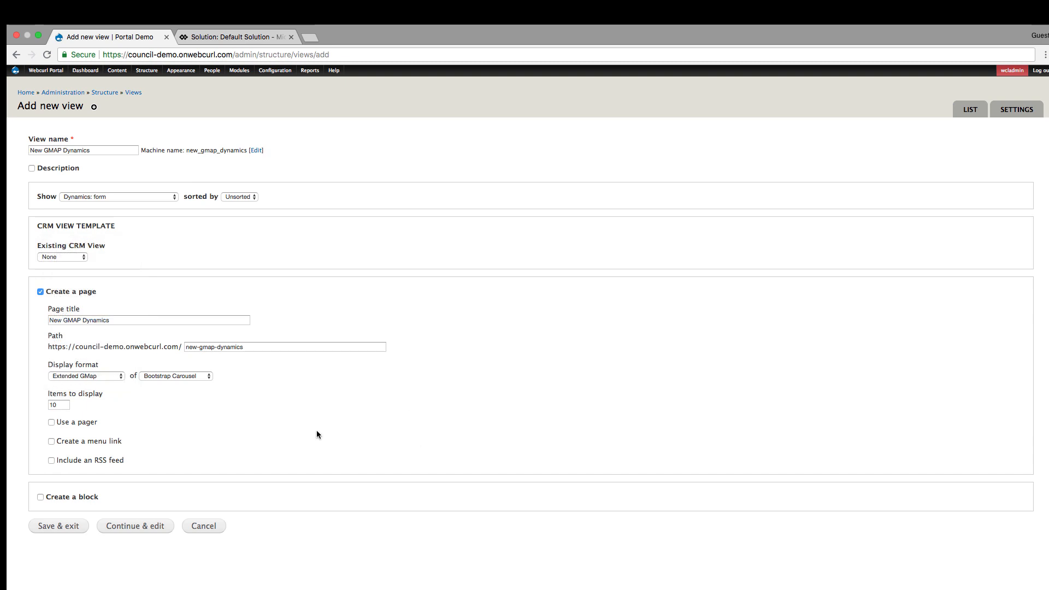
click(139, 524)
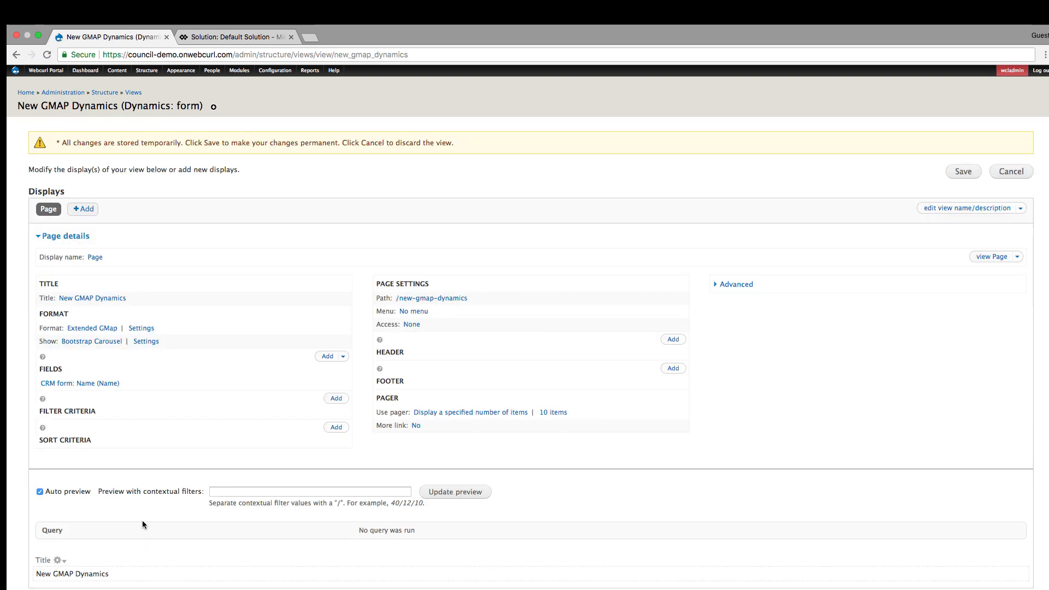
- Add the "CRM form: Case – caseid" relationship to all displays of the view with its default settings
click(749, 285)
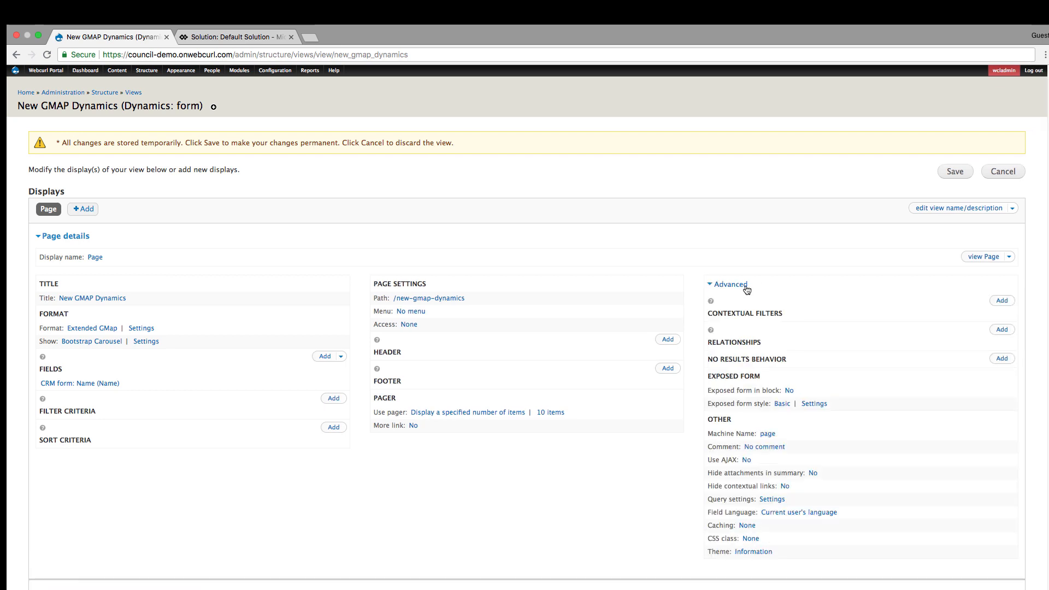
click(1002, 329)
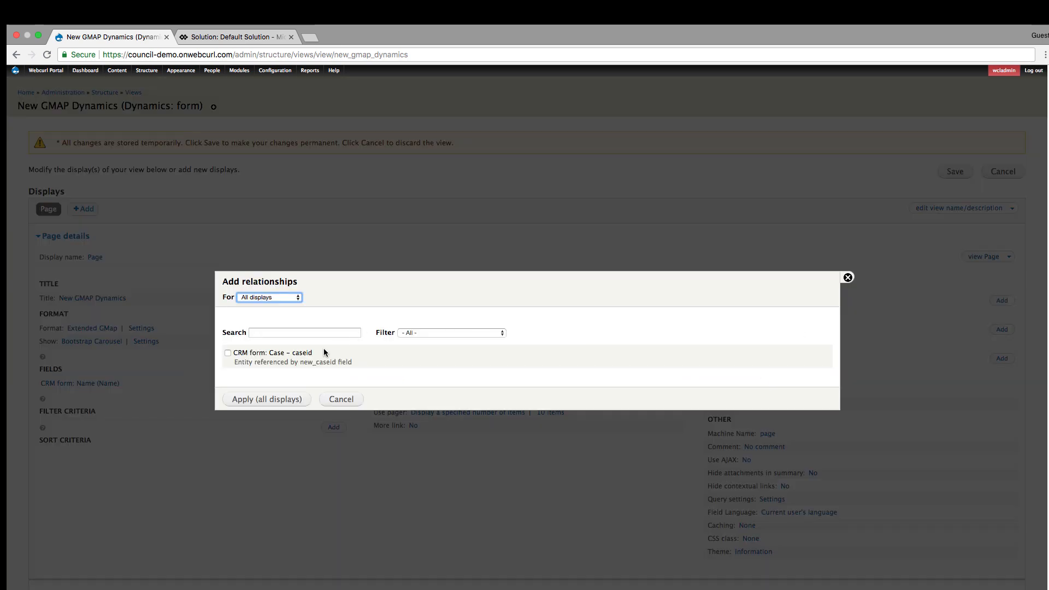
click(228, 353)
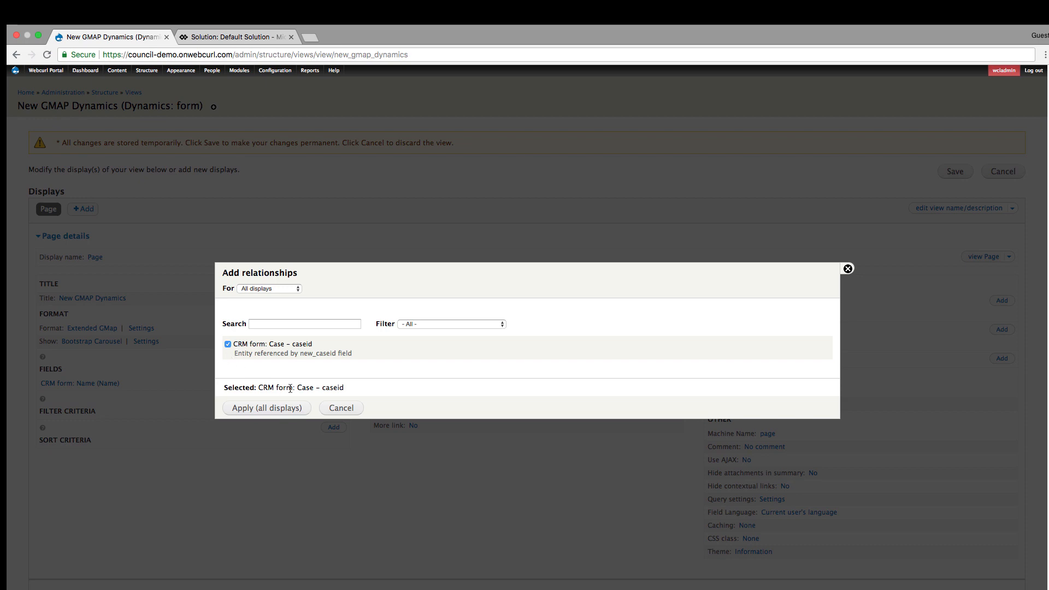
click(282, 409)
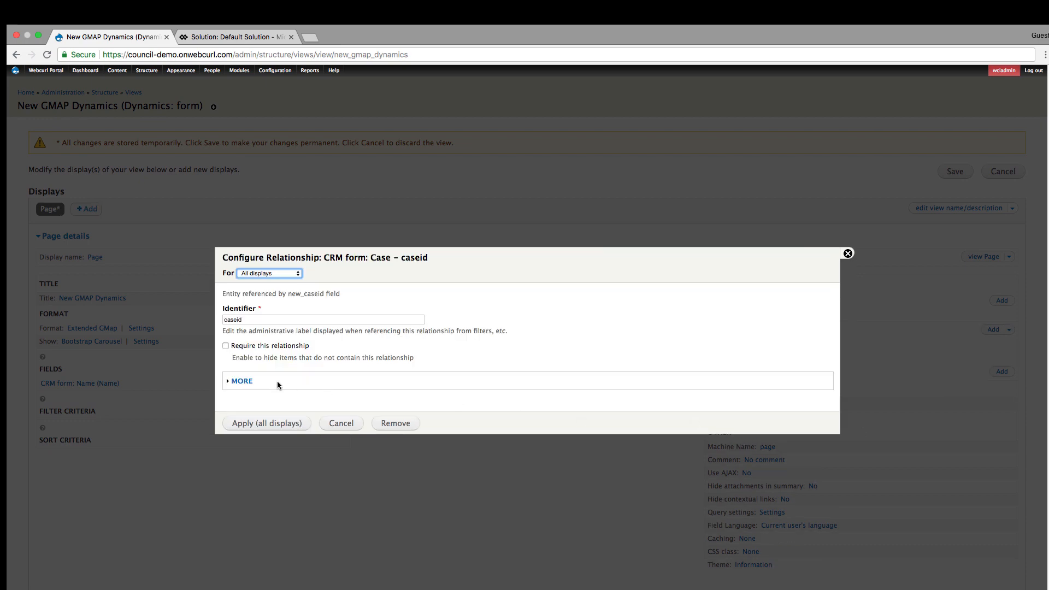
click(257, 424)
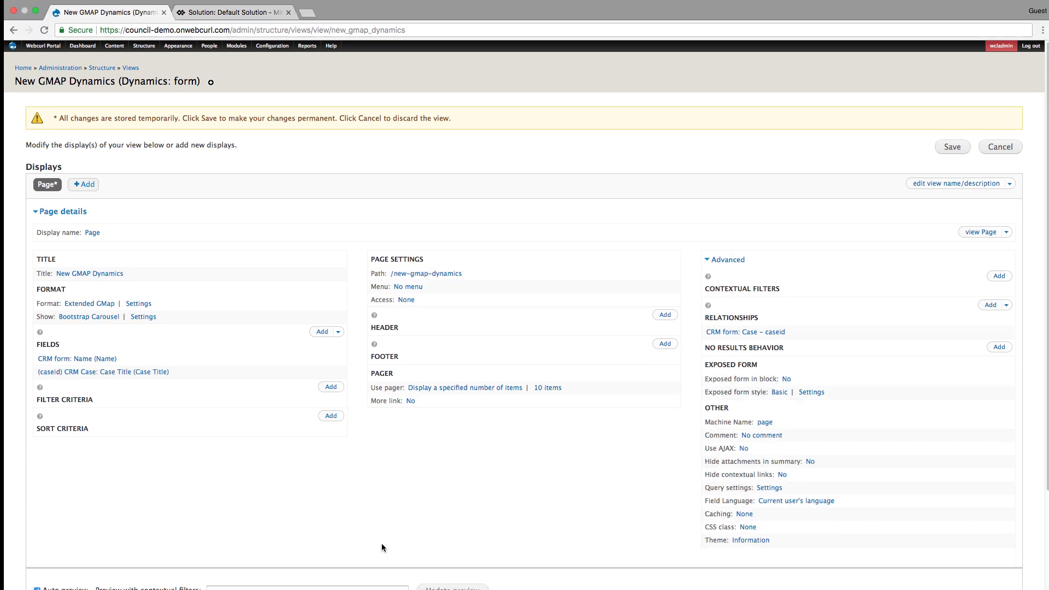
- Add the CRM Case: Owner field to the view
click(322, 331)
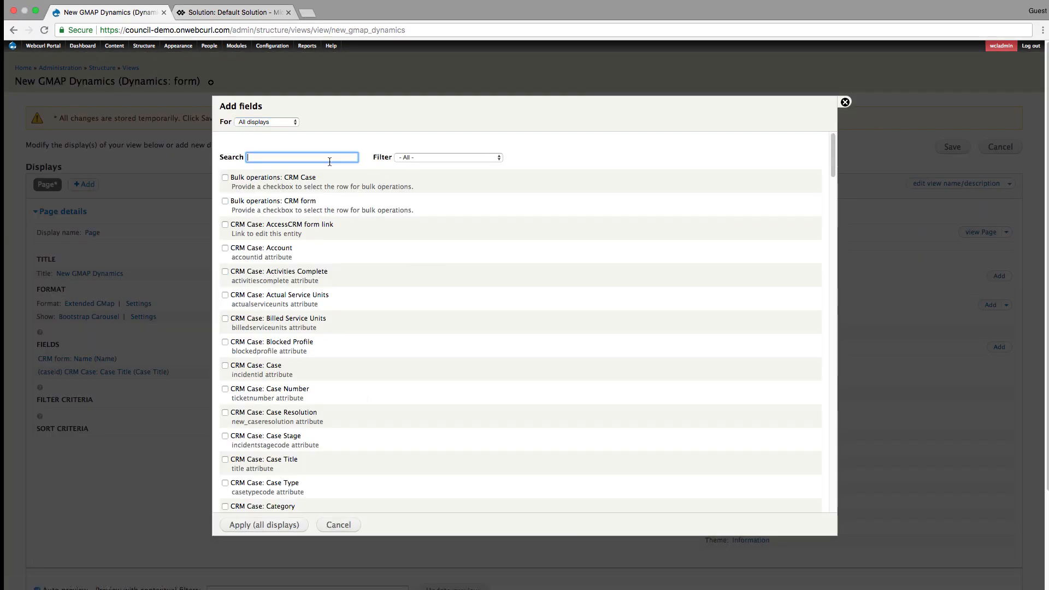
text(owner)
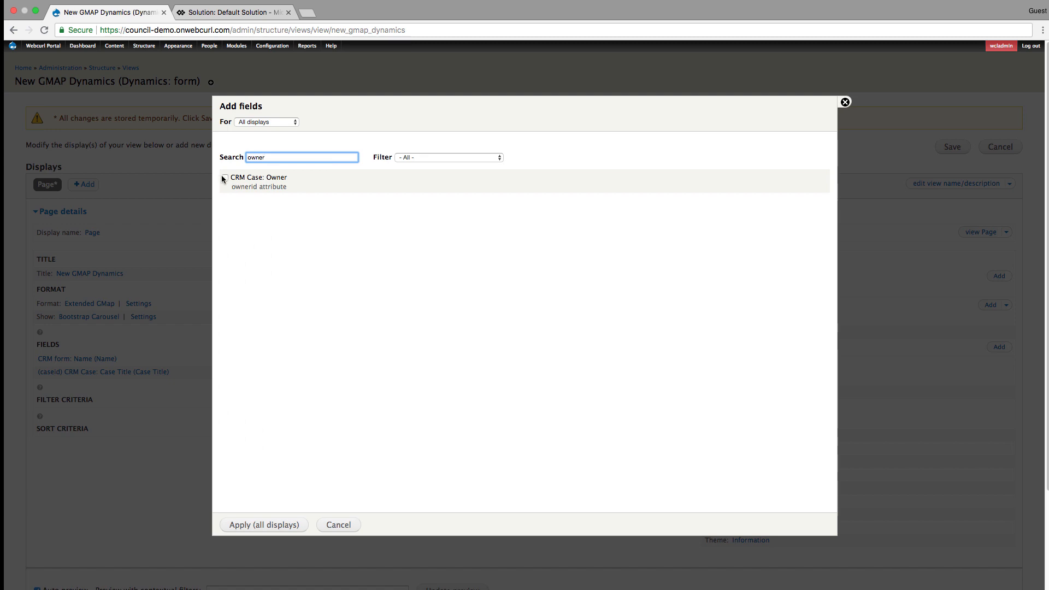
click(224, 178)
click(270, 524)
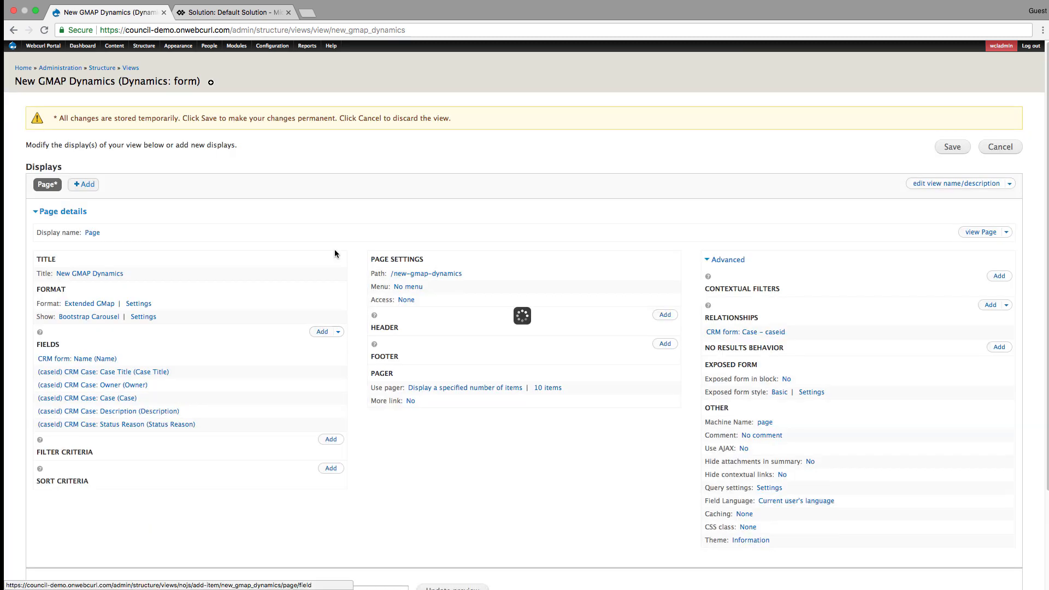
- Add the CRM Case: Latitude field to the view with its default settings
click(323, 332)
text(lat)
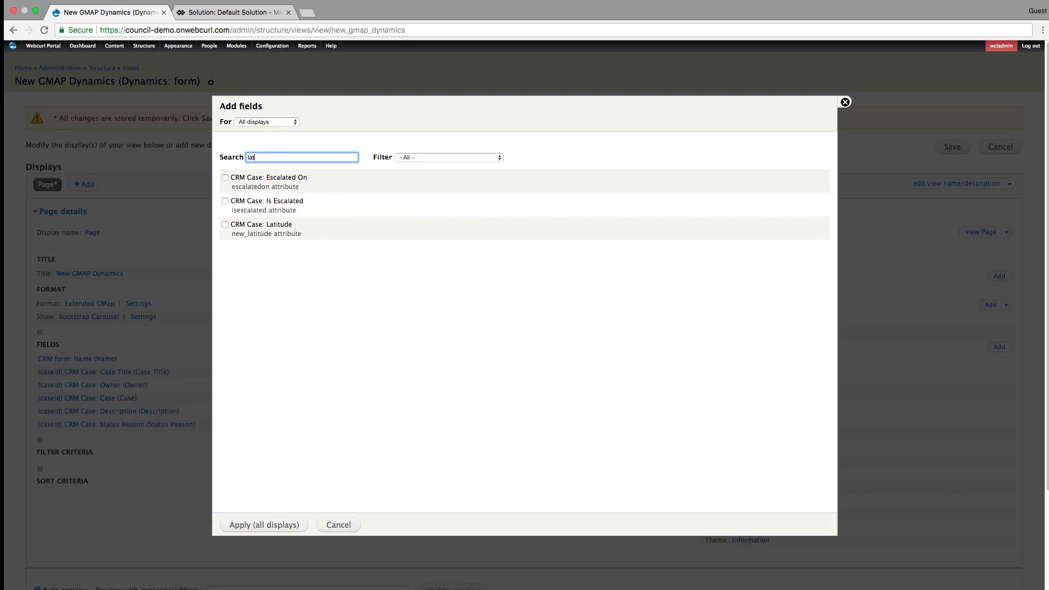
click(226, 225)
click(288, 525)
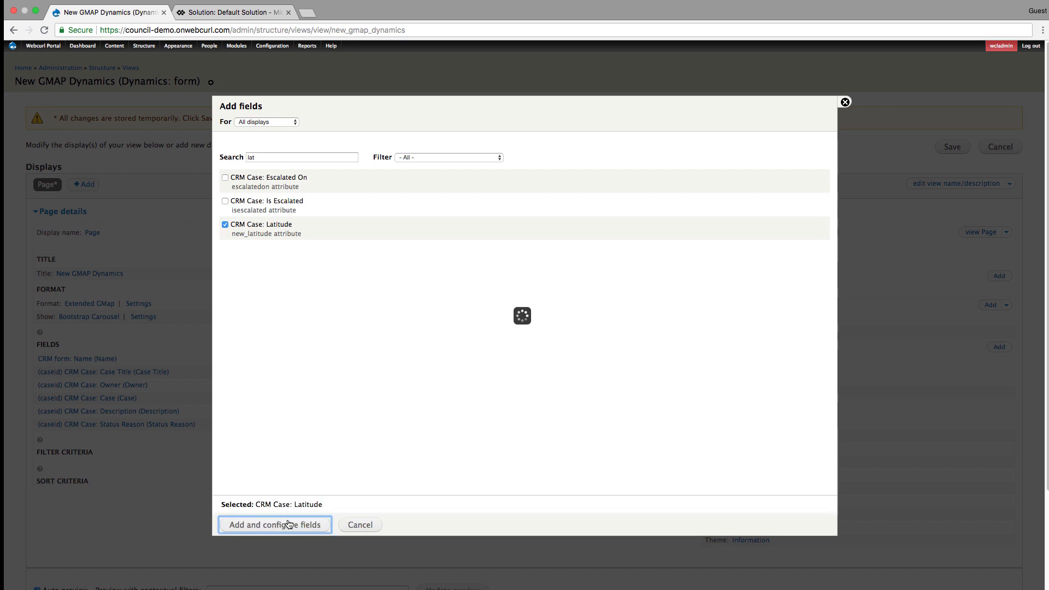
click(281, 489)
- Add the CRM Case: Longitude field to the view with its default settings
click(321, 333)
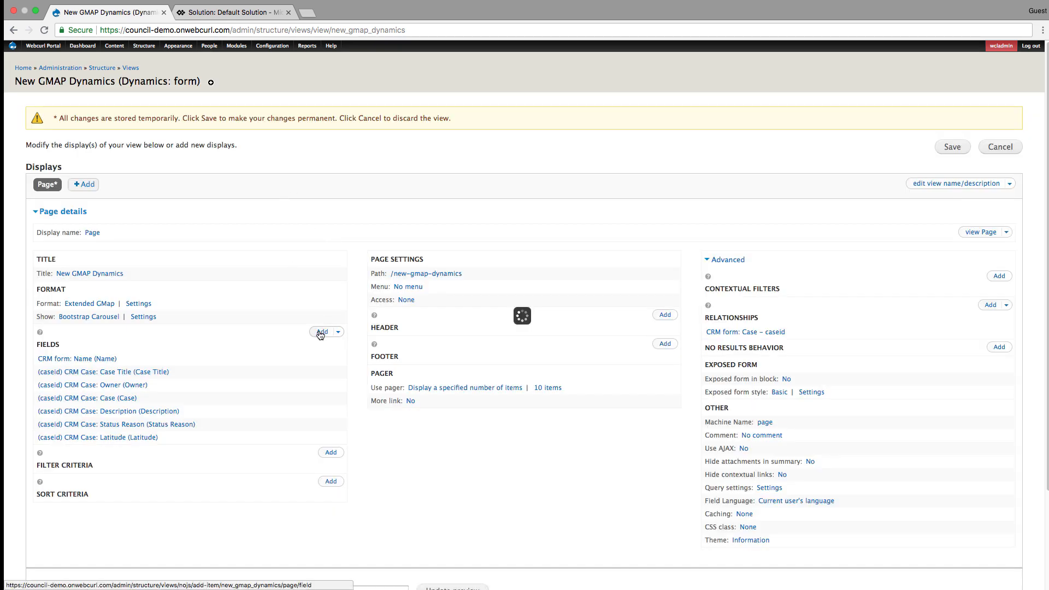
text(long)
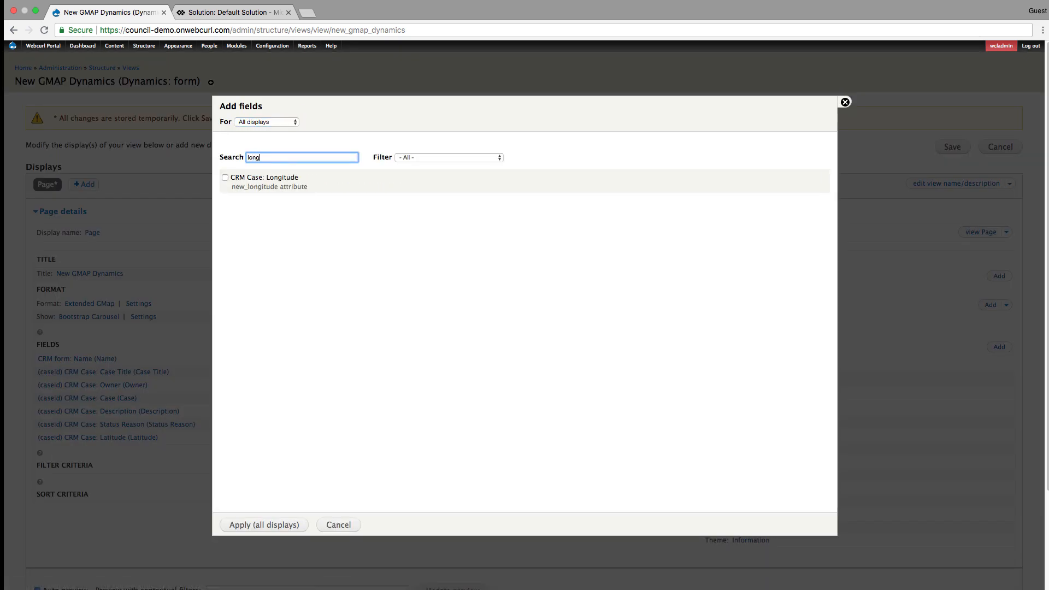
click(224, 177)
click(261, 525)
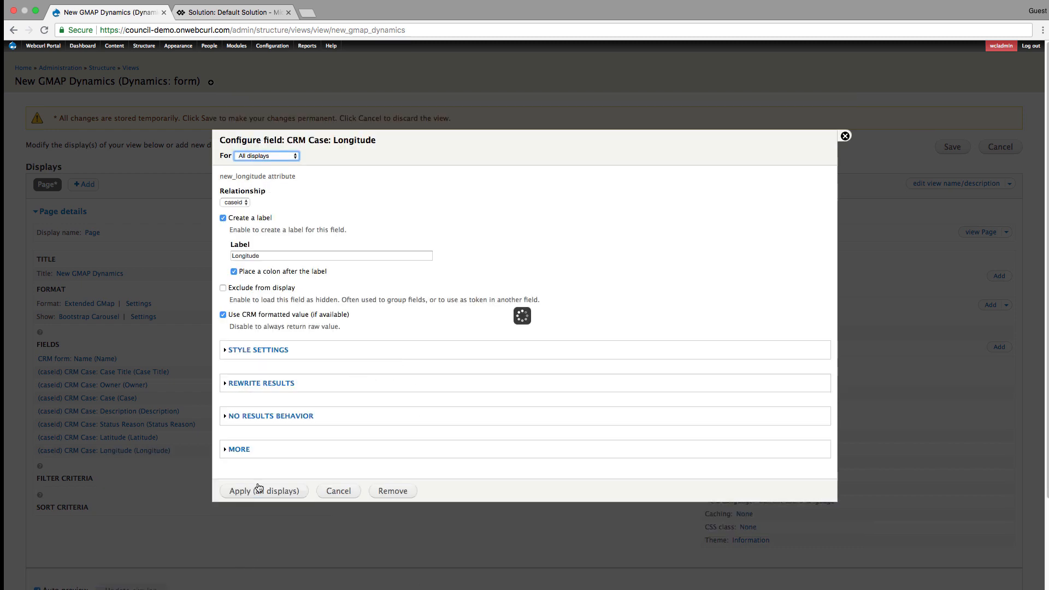
click(259, 490)
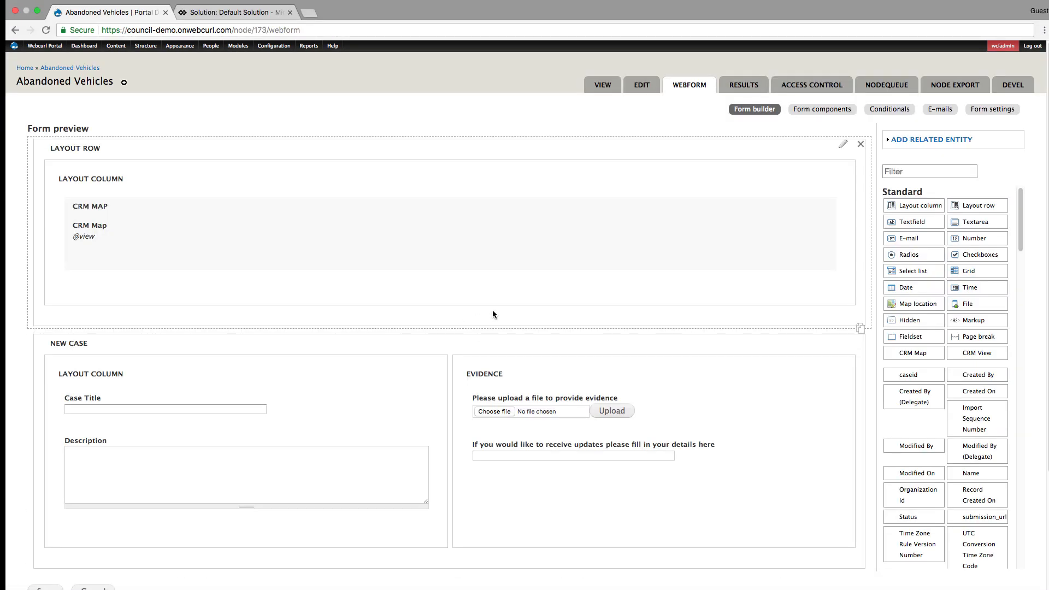
- Set the CRM Map component in the Abandoned Vehicles form to embed the Page display of New GMAP Dynamics
click(338, 251)
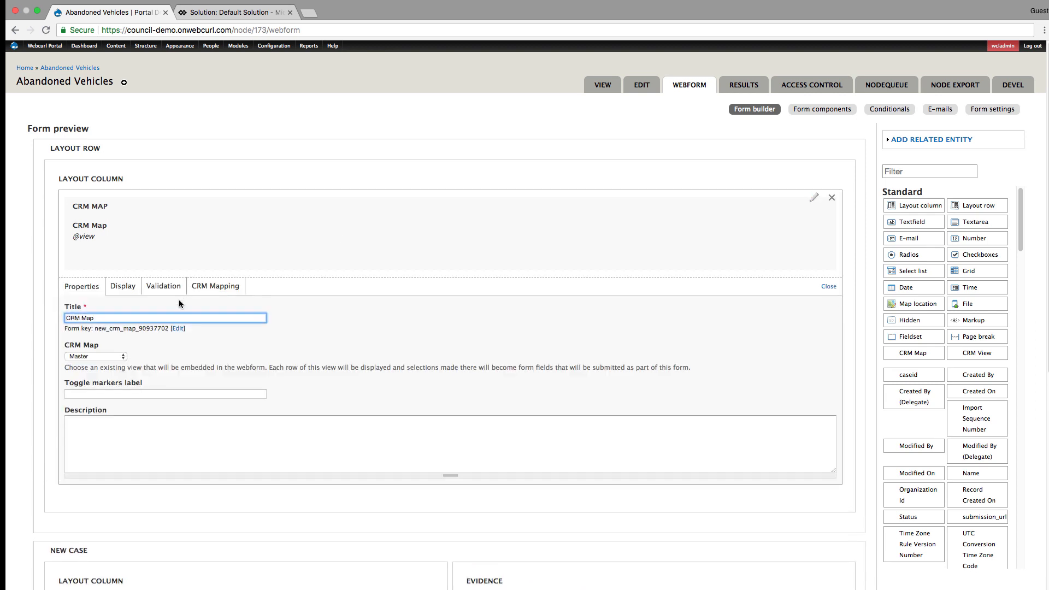
click(115, 355)
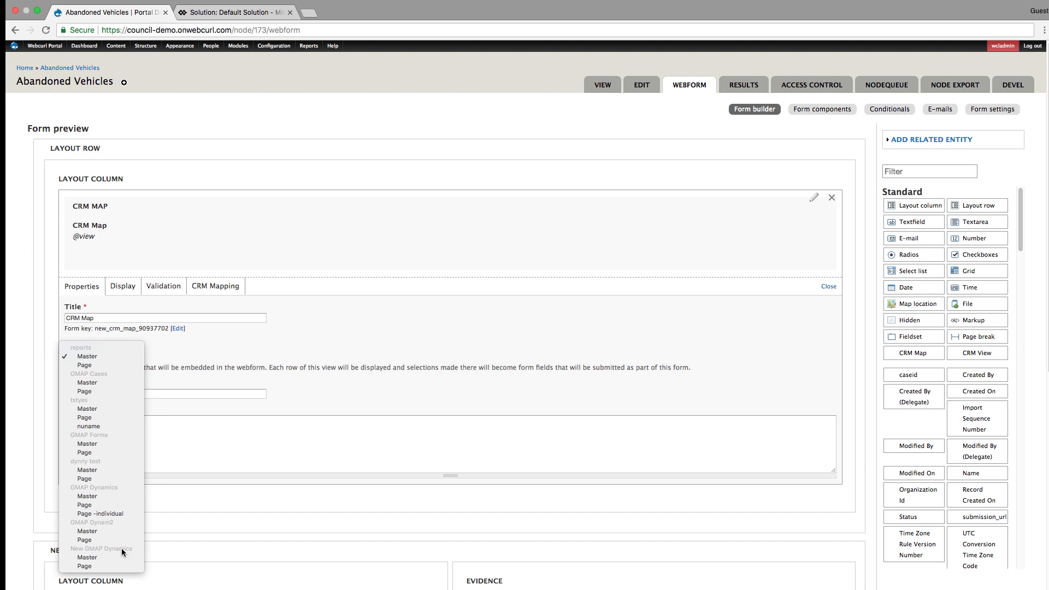
click(103, 568)
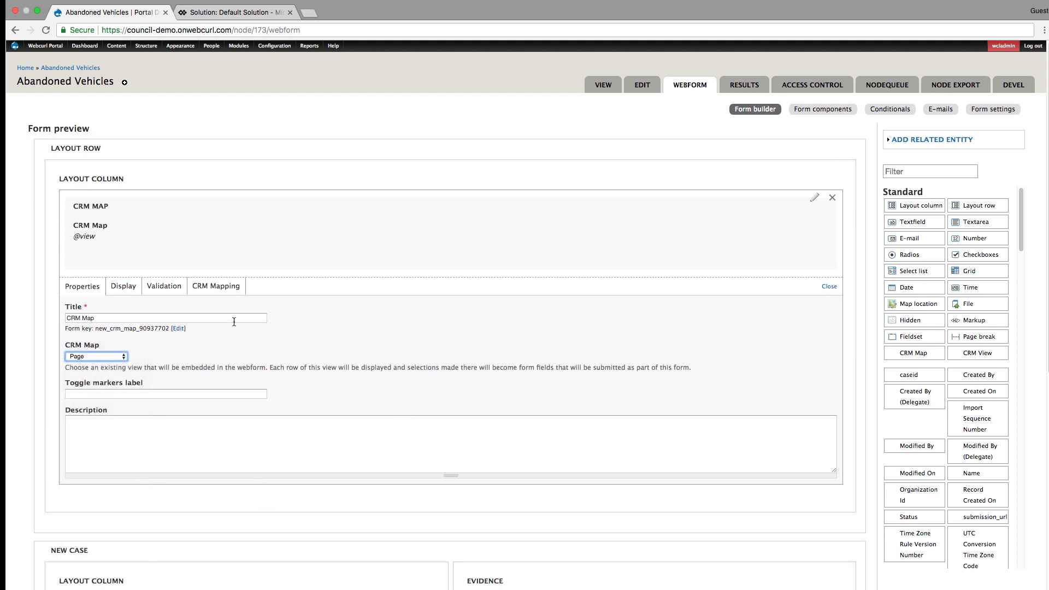
- Choose incident as the entity to create in the CRM Map's CRM mapping settings
click(203, 290)
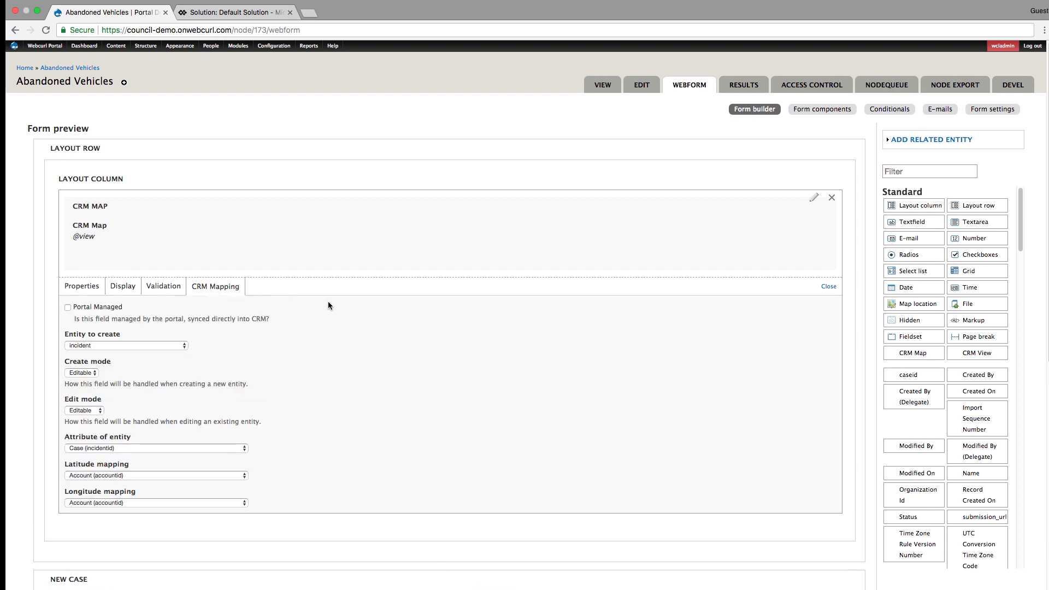
click(173, 345)
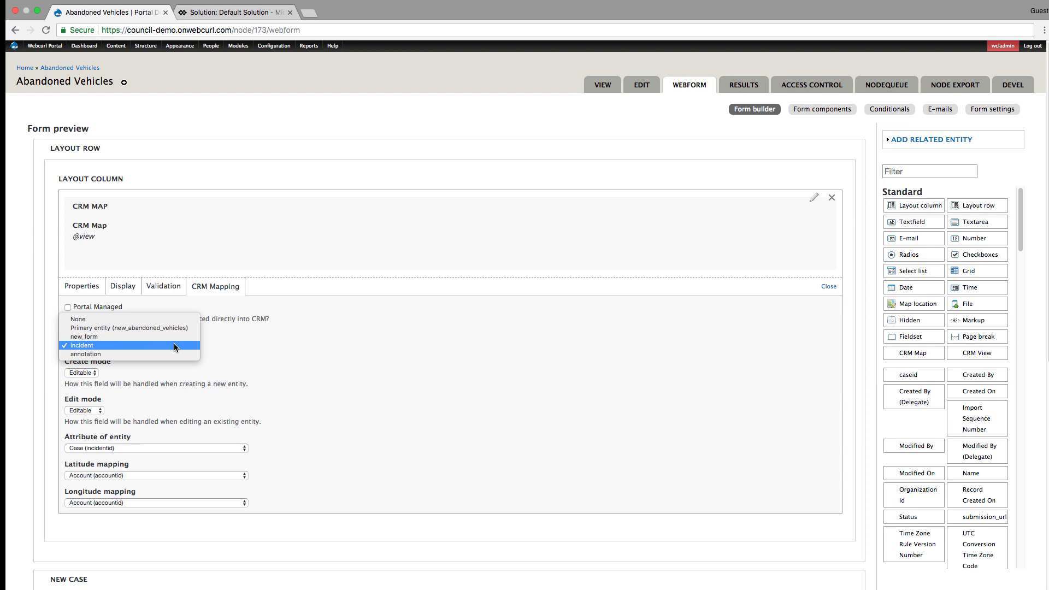
click(174, 343)
scroll(218, 393, down, 1)
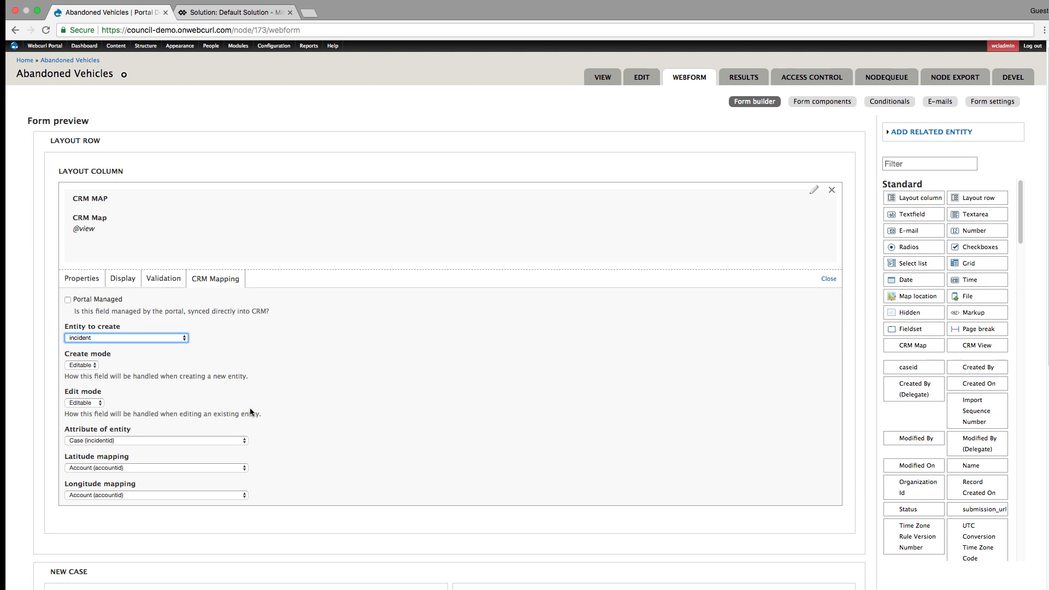
scroll(178, 471, up, 1)
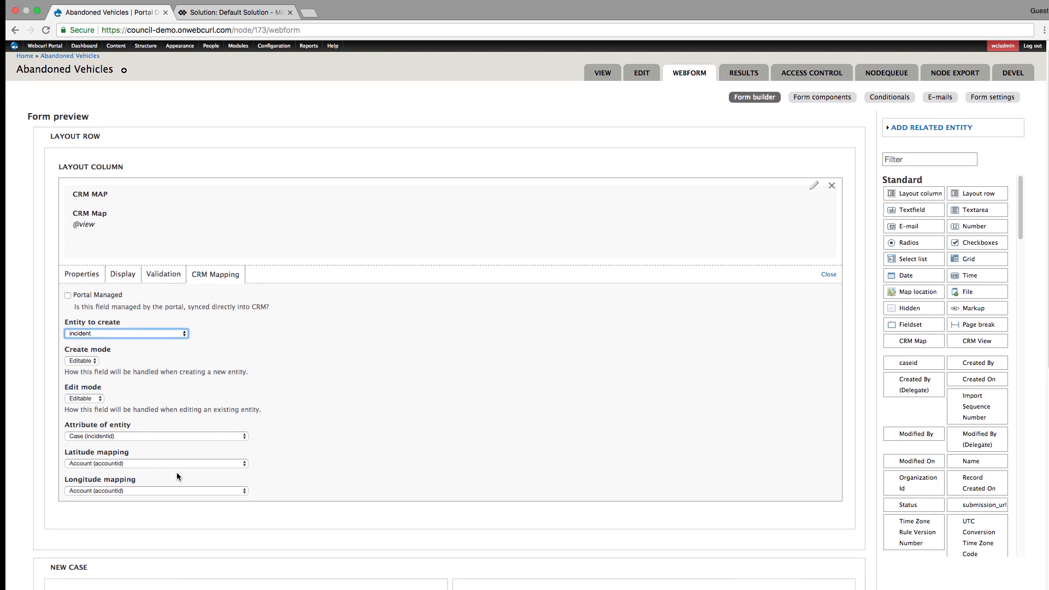
- Map the CRM Map's latitude to the case attribute Latitude (new_latitude)
click(139, 462)
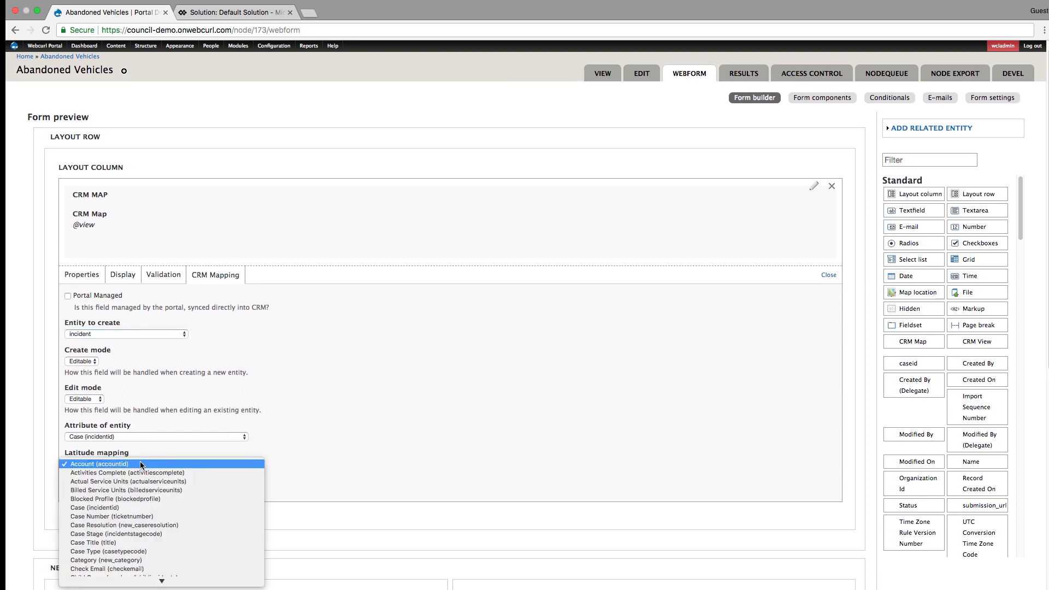
scroll(171, 516, down, 5)
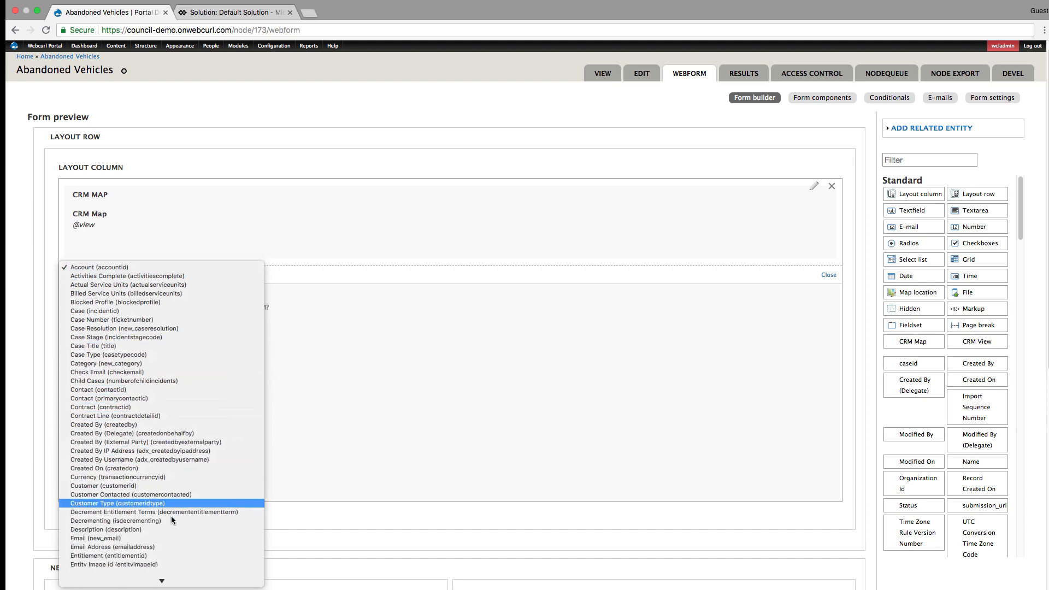
scroll(171, 517, down, 2)
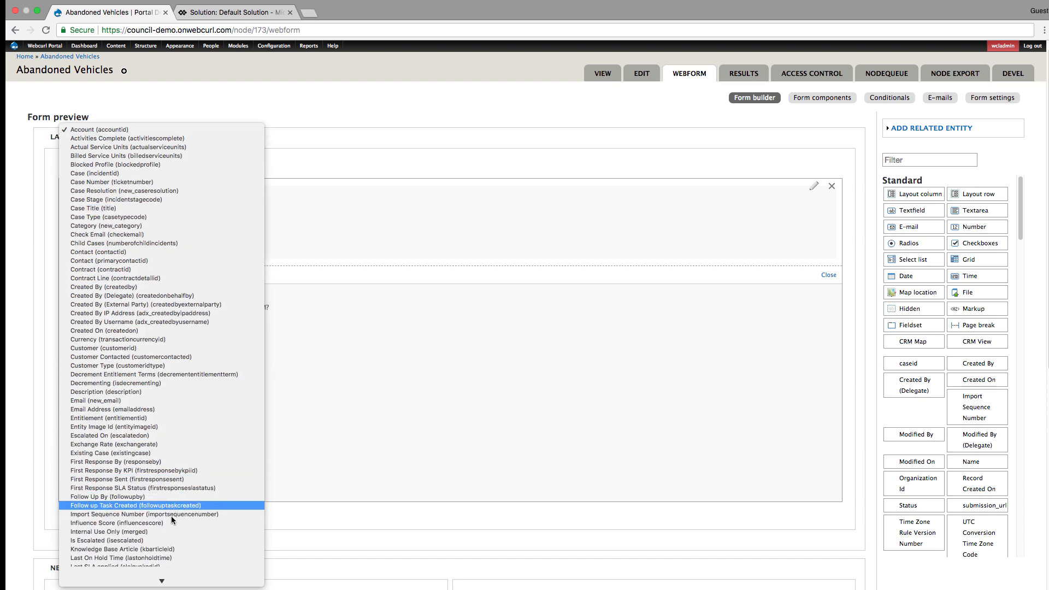
scroll(171, 516, down, 2)
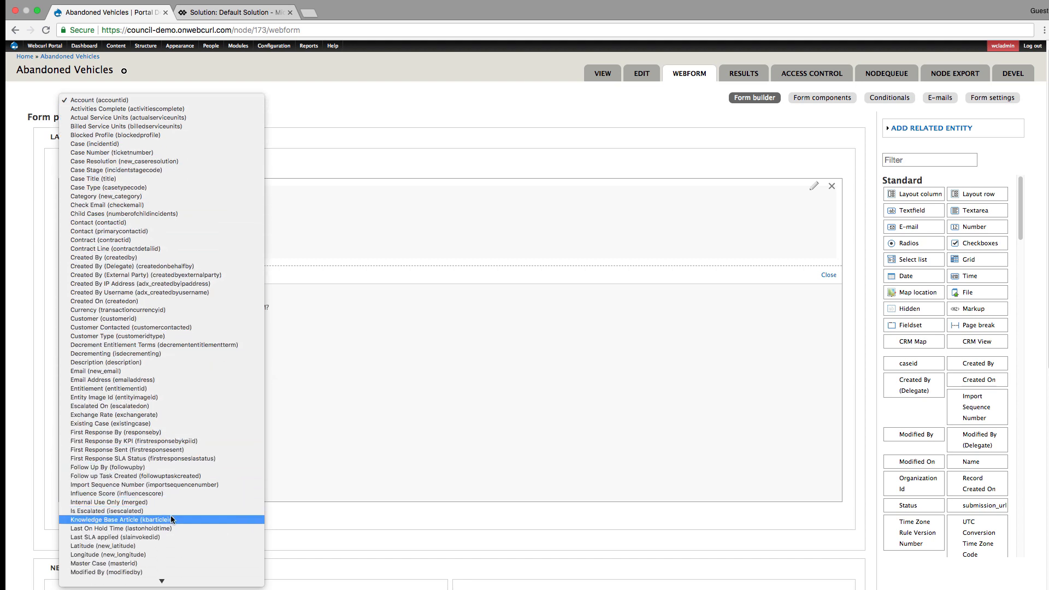
click(166, 543)
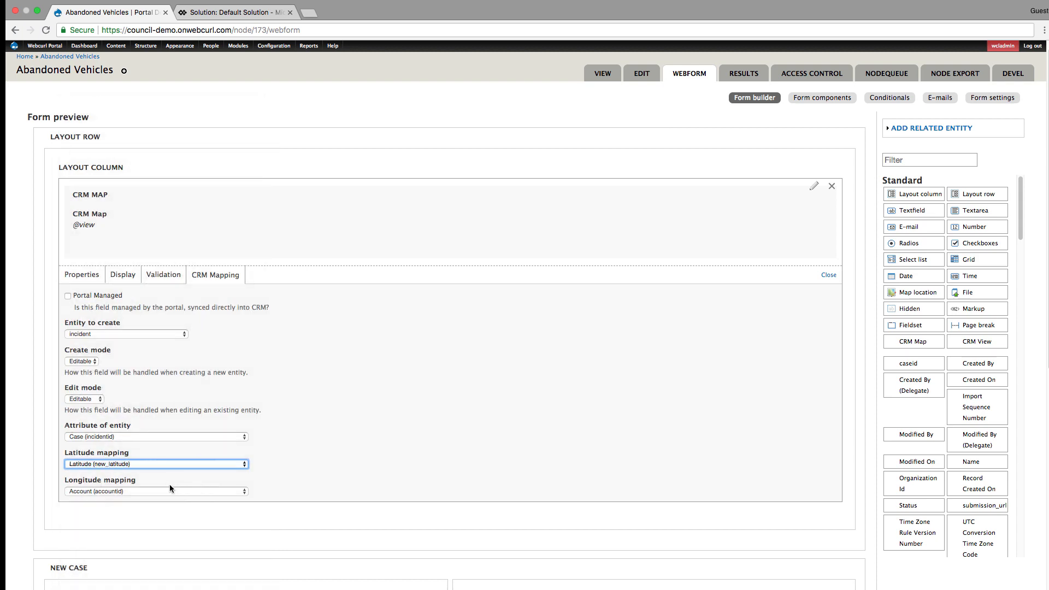
- Map the CRM Map's longitude to the case attribute Longitude (new_longitude)
click(171, 490)
scroll(175, 518, down, 10)
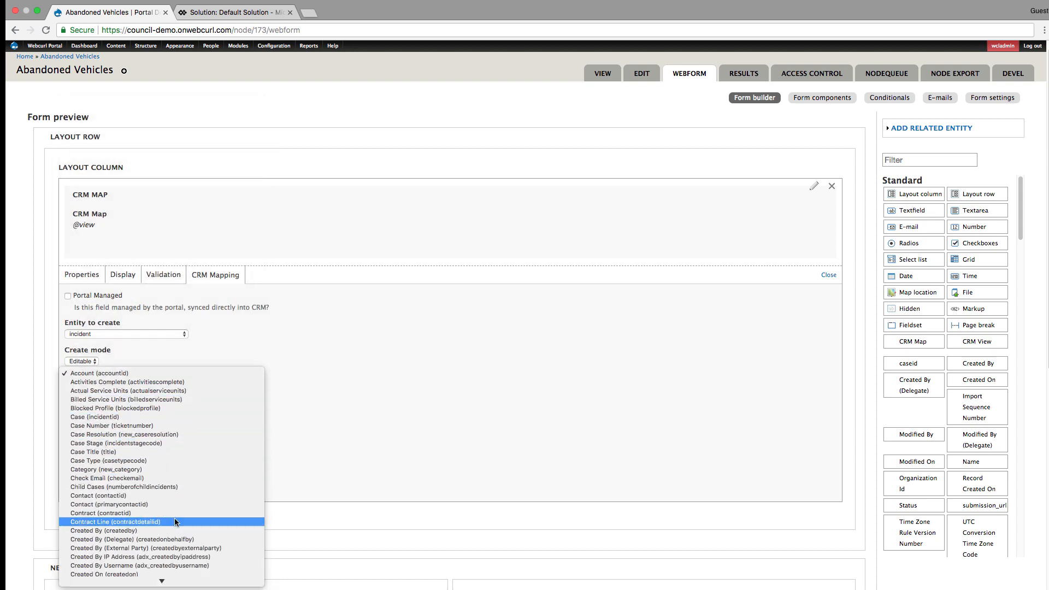
scroll(175, 518, down, 3)
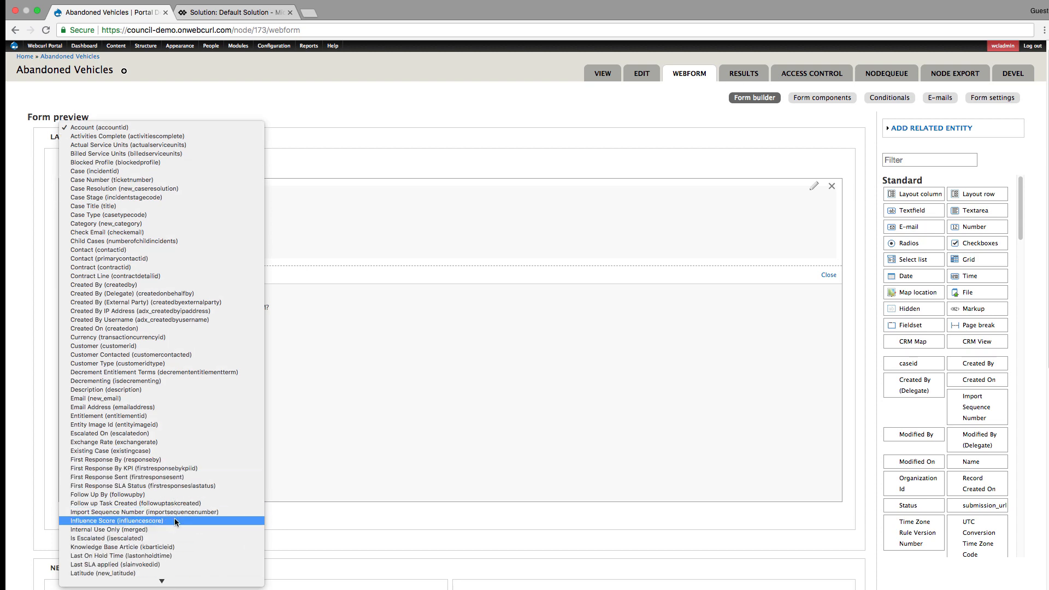
scroll(175, 518, down, 3)
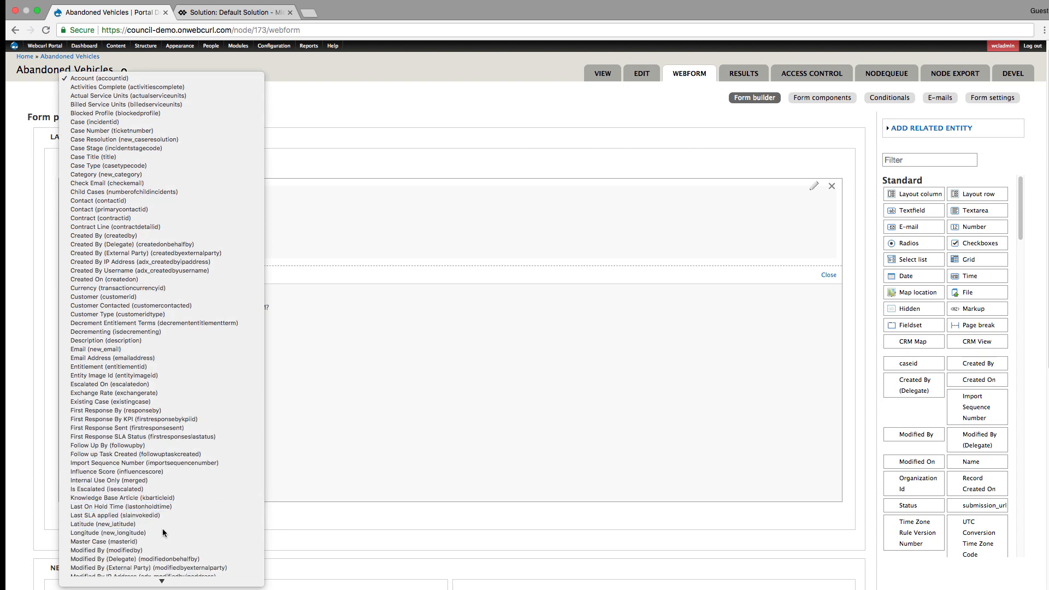
click(164, 524)
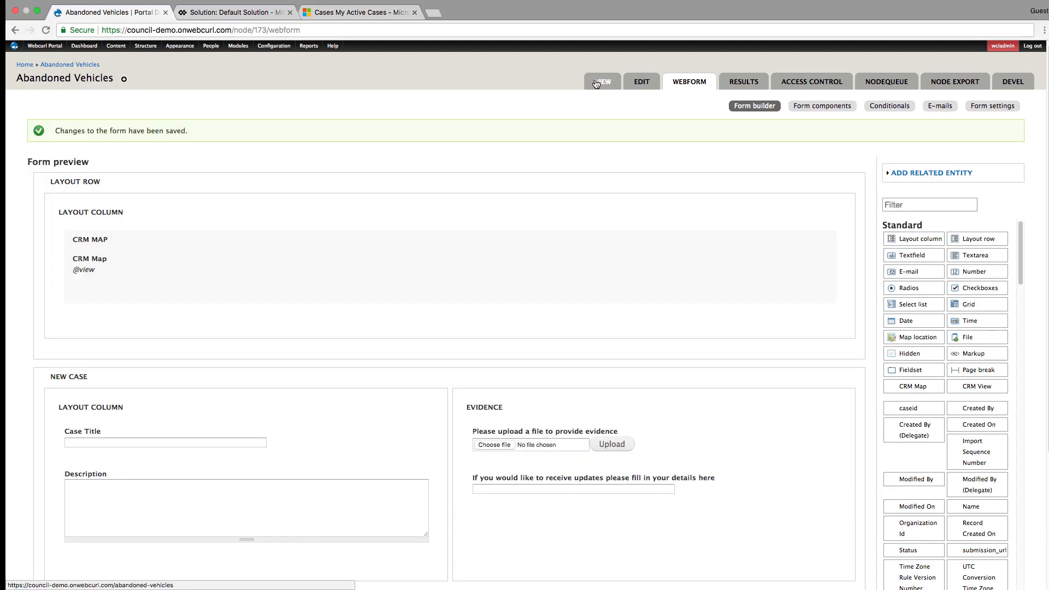
- View the live Abandoned Vehicles form and place its red map marker just north-east of Cumnor, near the A420
click(596, 82)
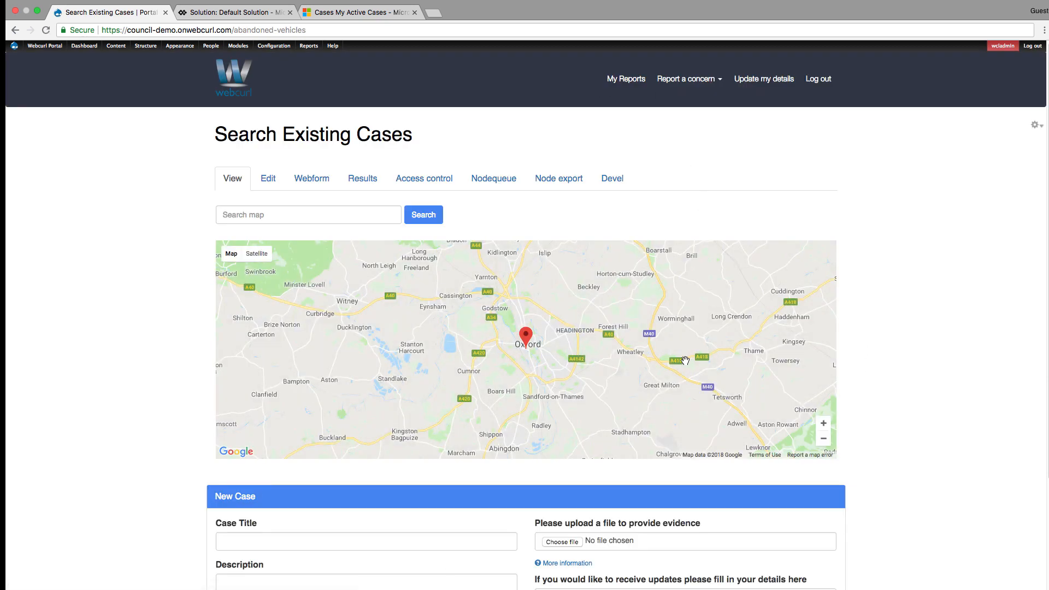
scroll(685, 361, down, 3)
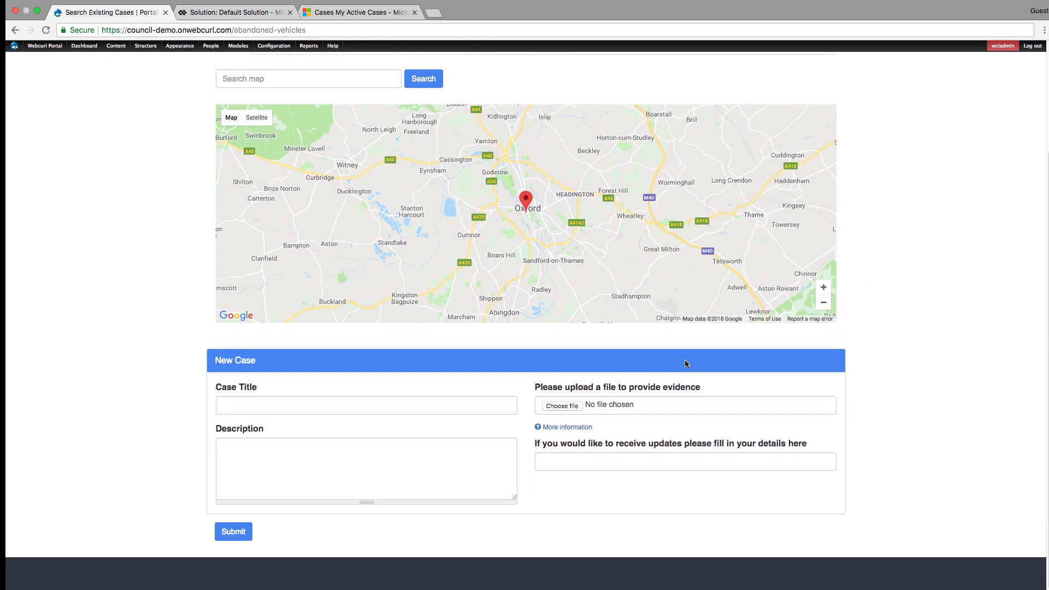
drag(525, 200, 469, 208)
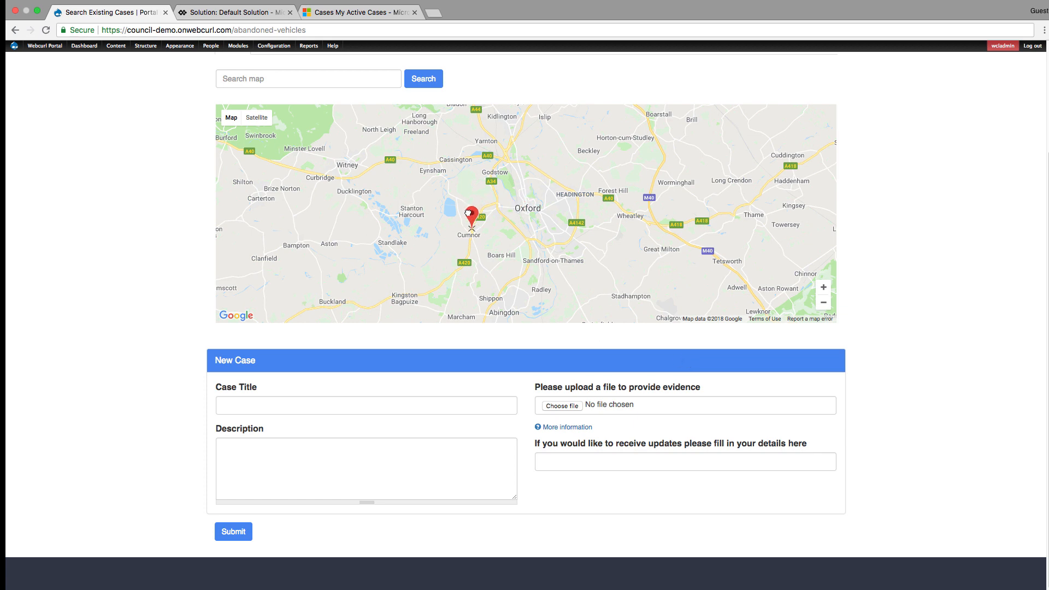
click(826, 287)
click(826, 287)
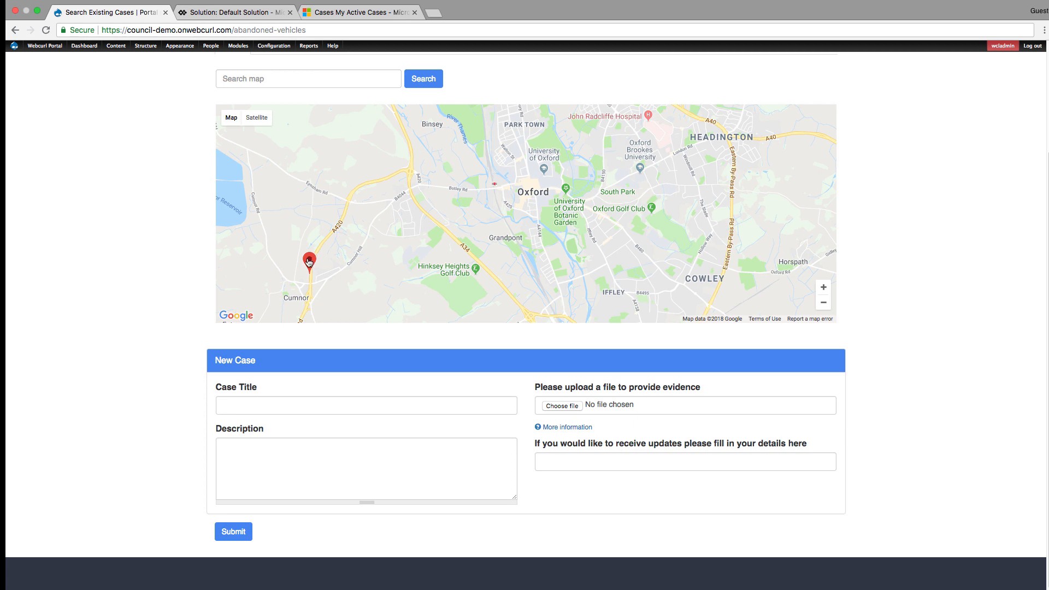
drag(309, 263, 325, 259)
- Enter "Car in middle of the road" as the new case's title
click(327, 402)
text(Ca)
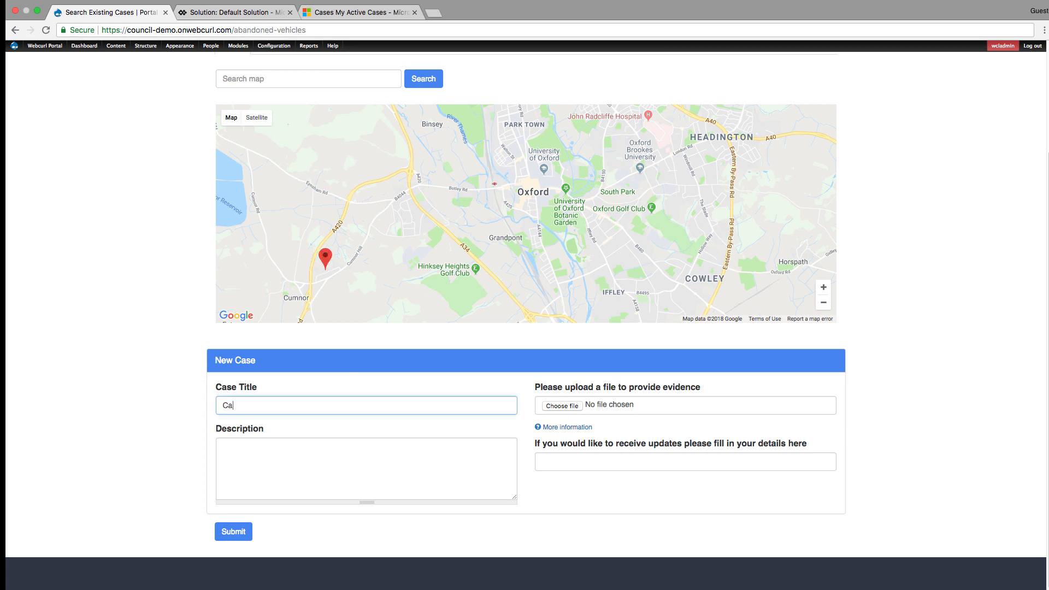
text(r in middle of the road)
- Enter "There is a car on fire in the middle of the road" as the case description
key(Tab)
text(Th)
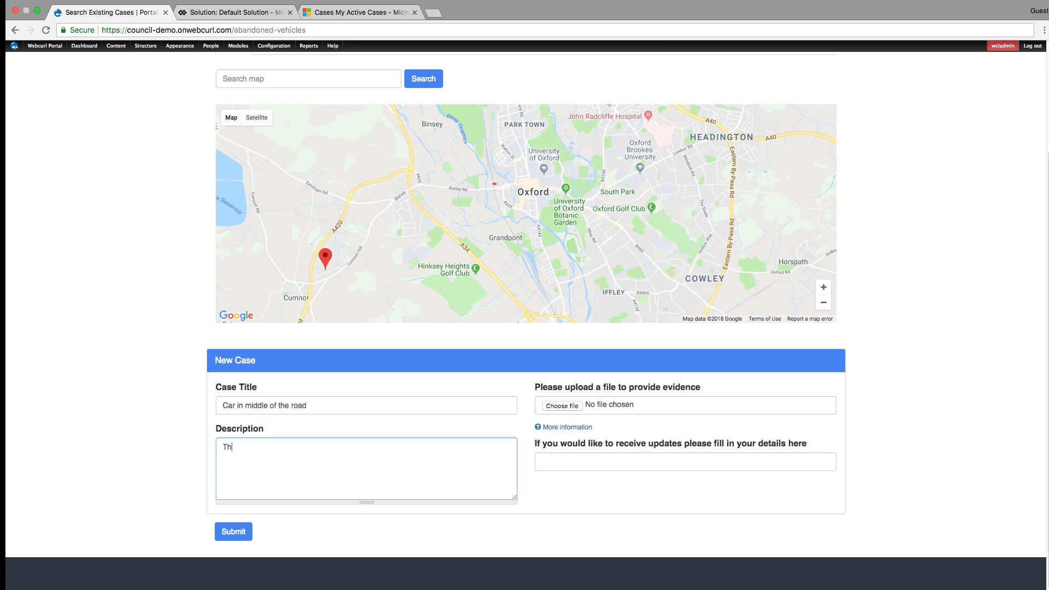
text(ere is a car on fire in the middle of the)
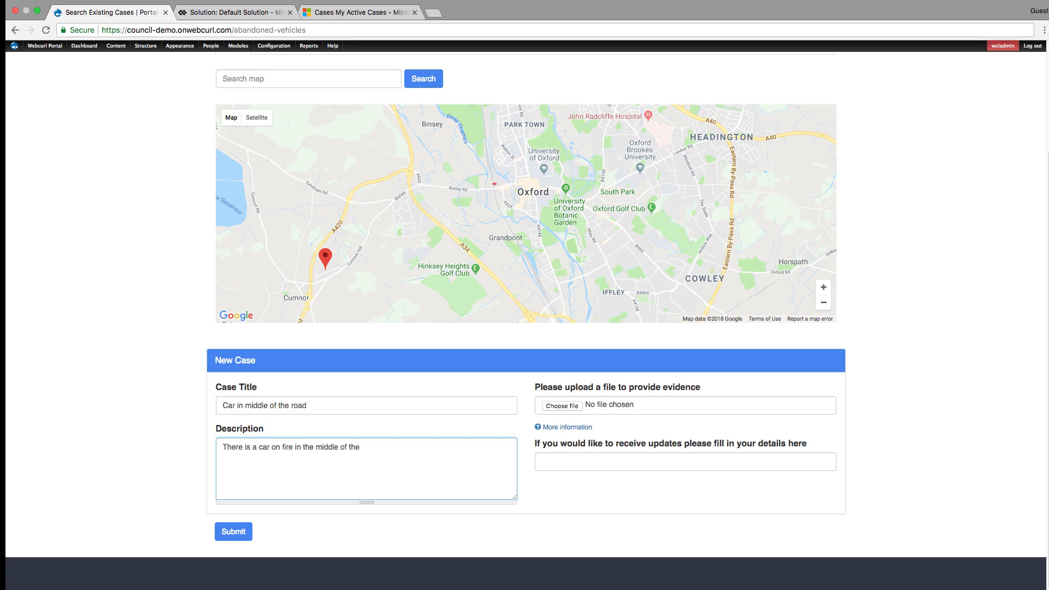
text( road)
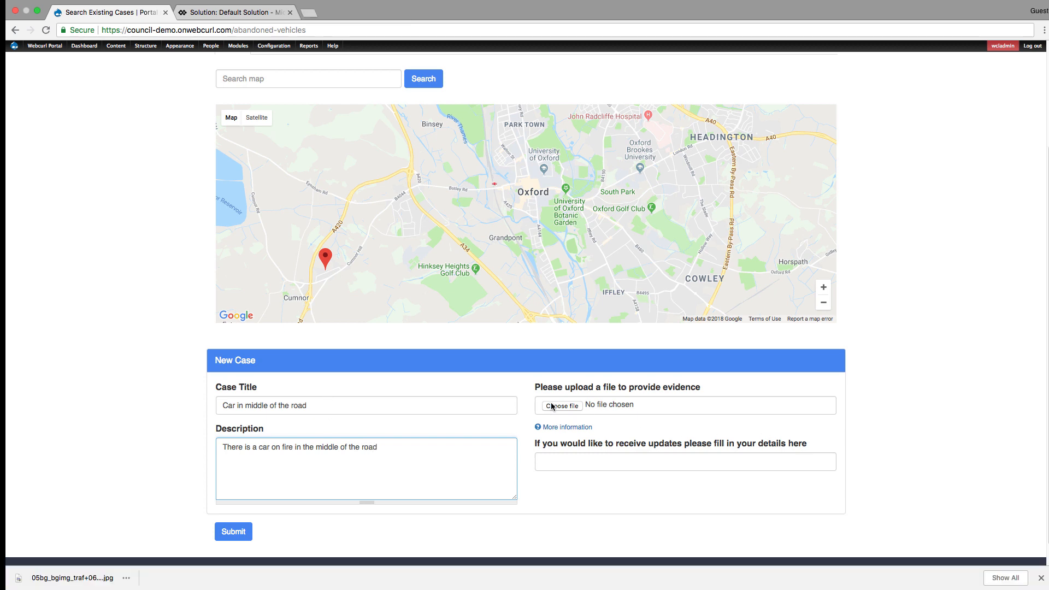
- Attach car_fire.png from the Desktop as evidence for the case
click(553, 406)
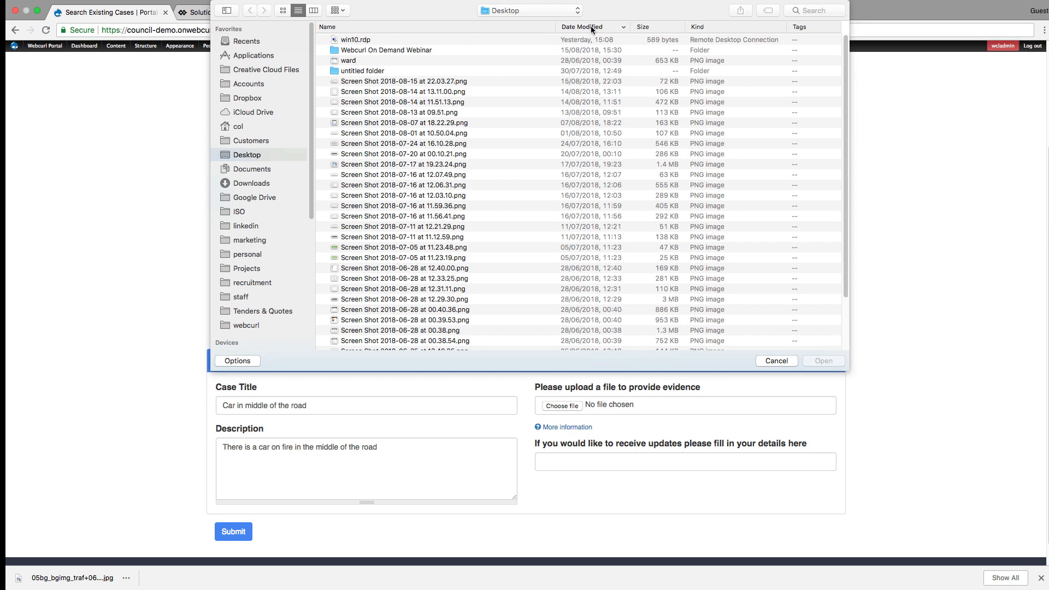
click(591, 25)
double_click(369, 41)
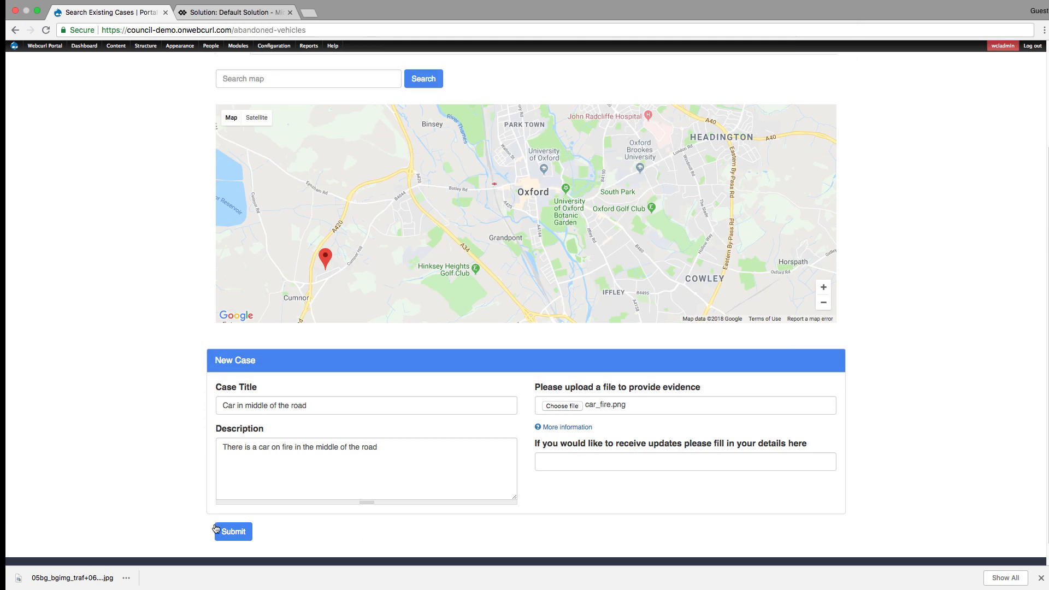
- Fill in the reporter's e-mail for receiving updates and submit the new case
click(566, 458)
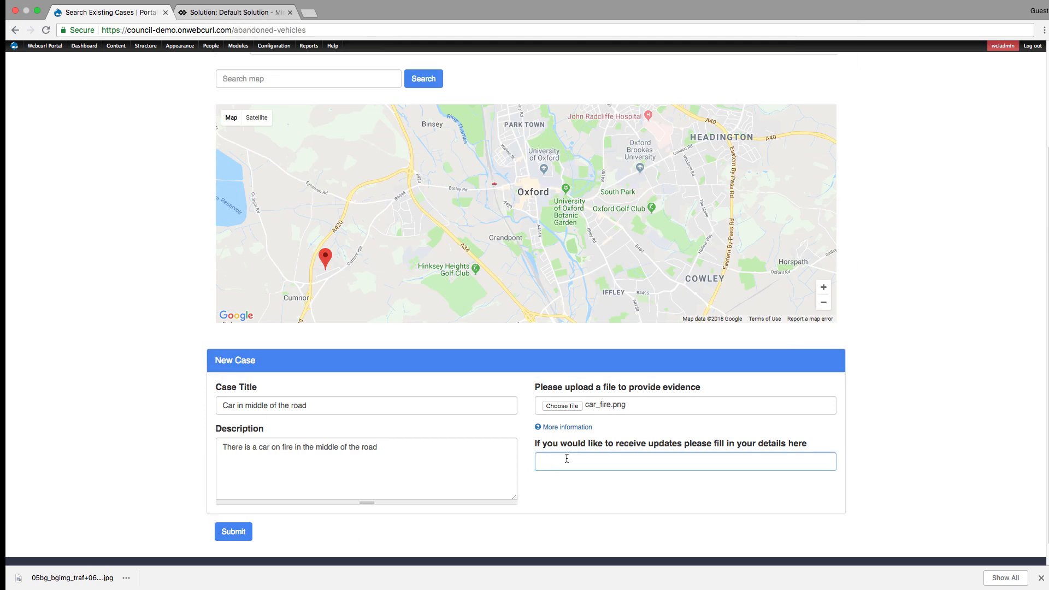
click(227, 534)
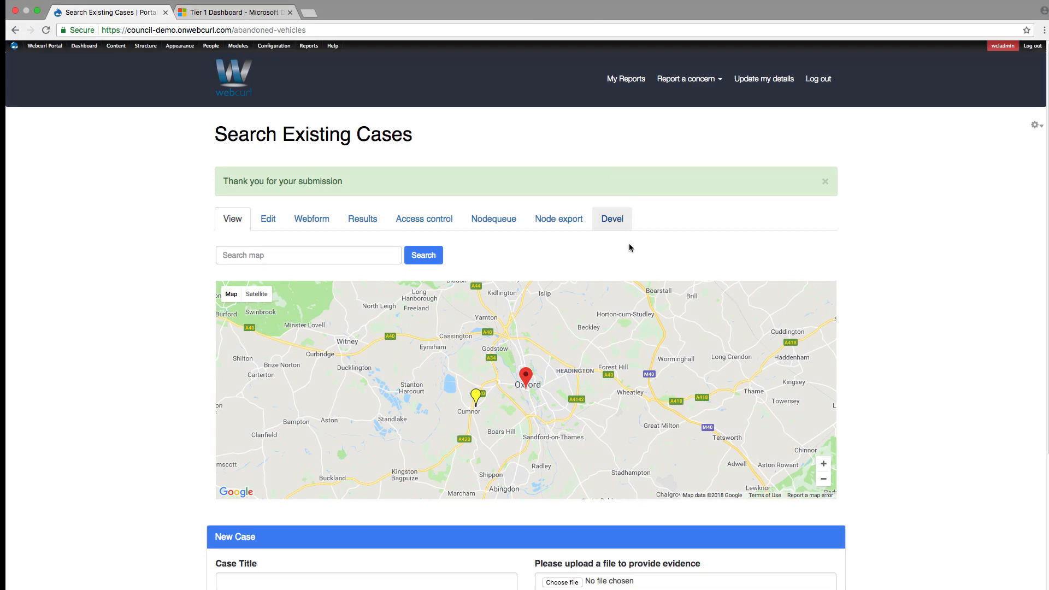
- View the details of the submitted case from its yellow marker near Cumnor on the portal map
click(475, 396)
scroll(476, 400, down, 5)
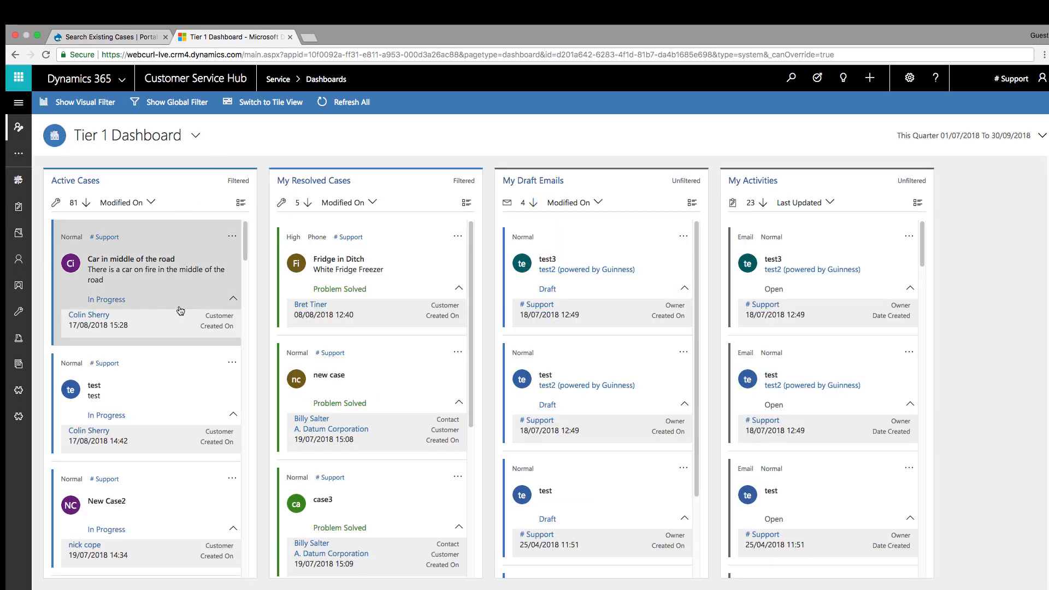
- Open the "Car in middle of the road" case from Active Cases in Dynamics 365 and review its summary and timeline attachment
click(137, 271)
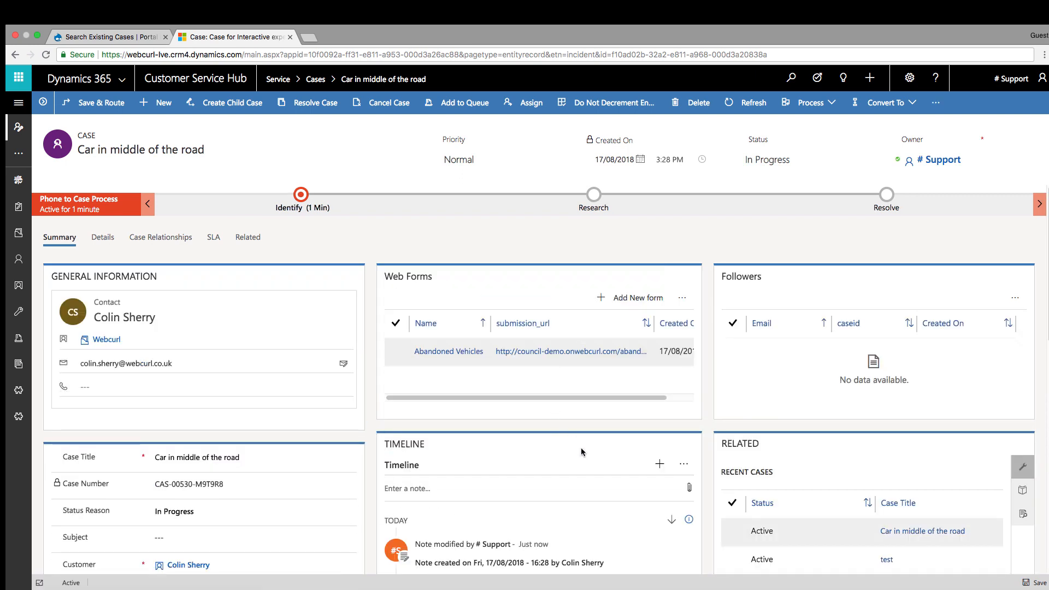
scroll(574, 460, down, 2)
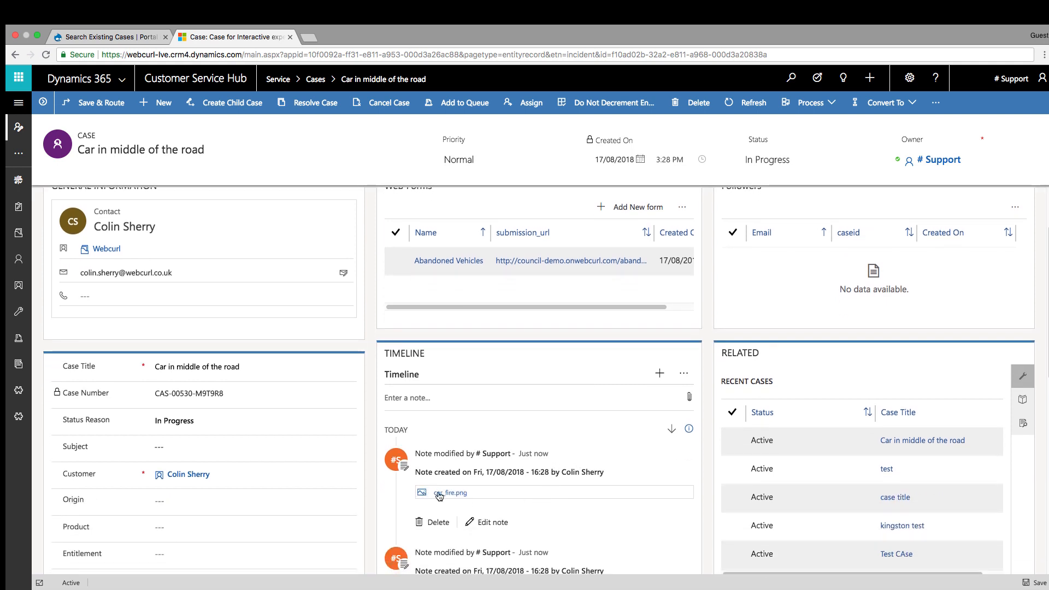
scroll(557, 475, up, 2)
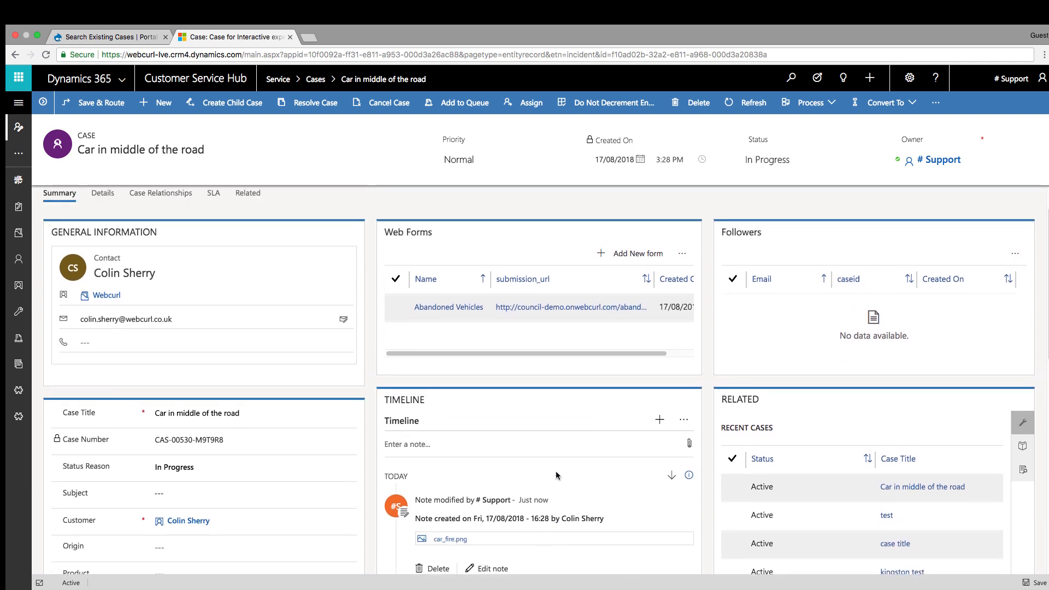